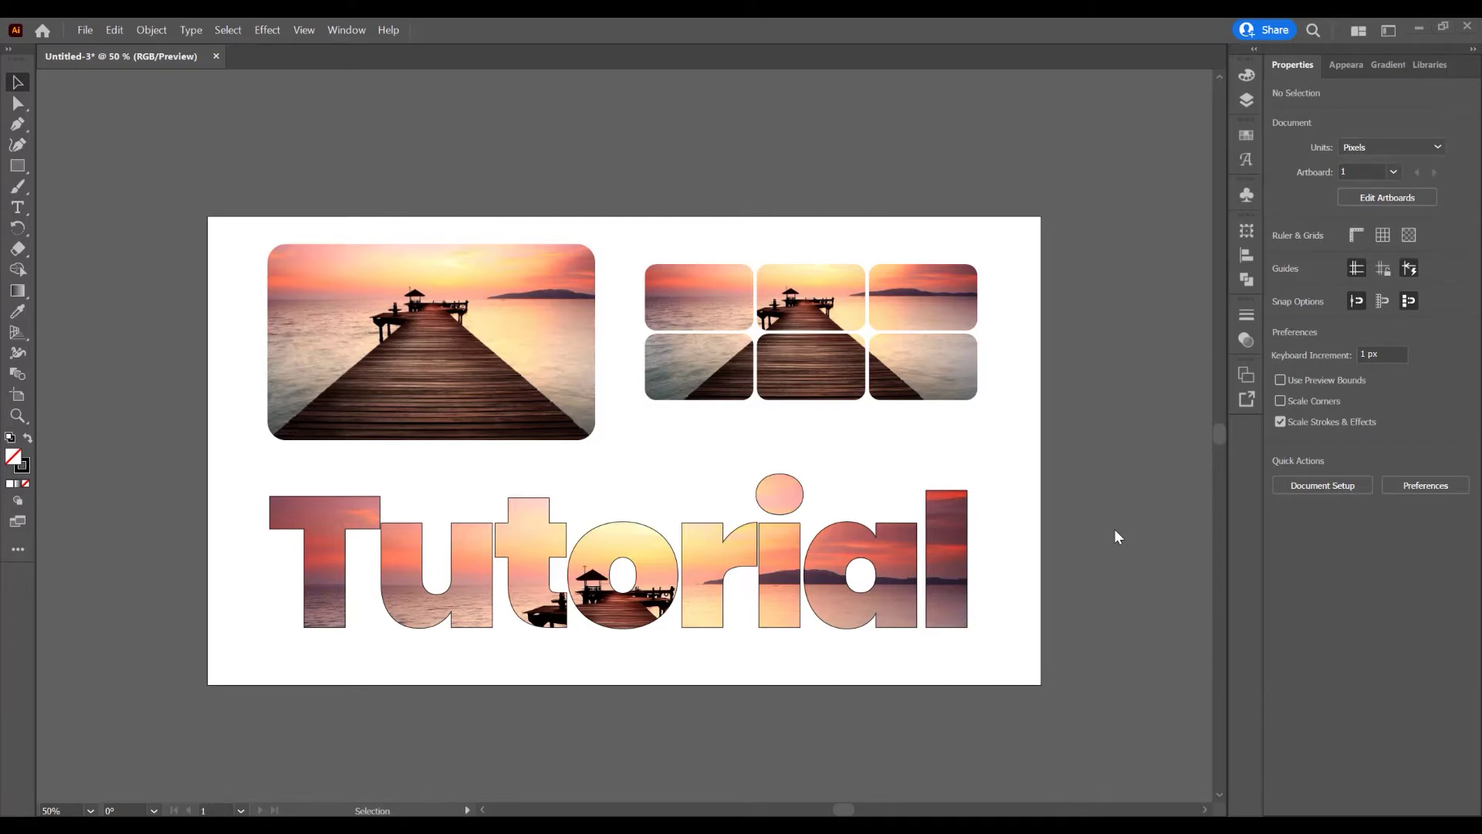
Create a new Web 1920x1080 blank document
{"action": "left_click", "coordinate": [96, 29]}
{"action": "left_click", "coordinate": [96, 47]}
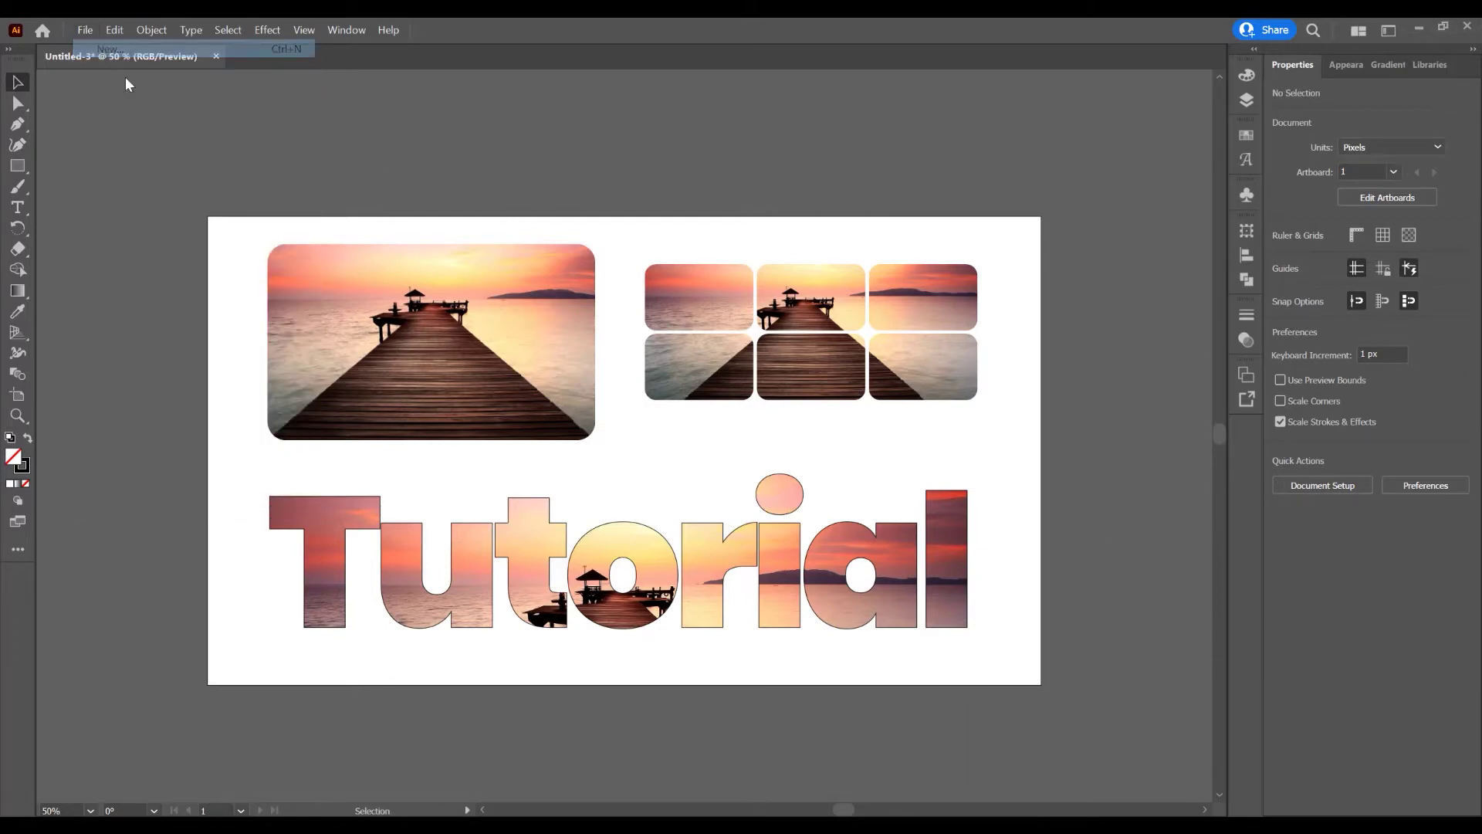
{"action": "left_click", "coordinate": [1038, 718]}
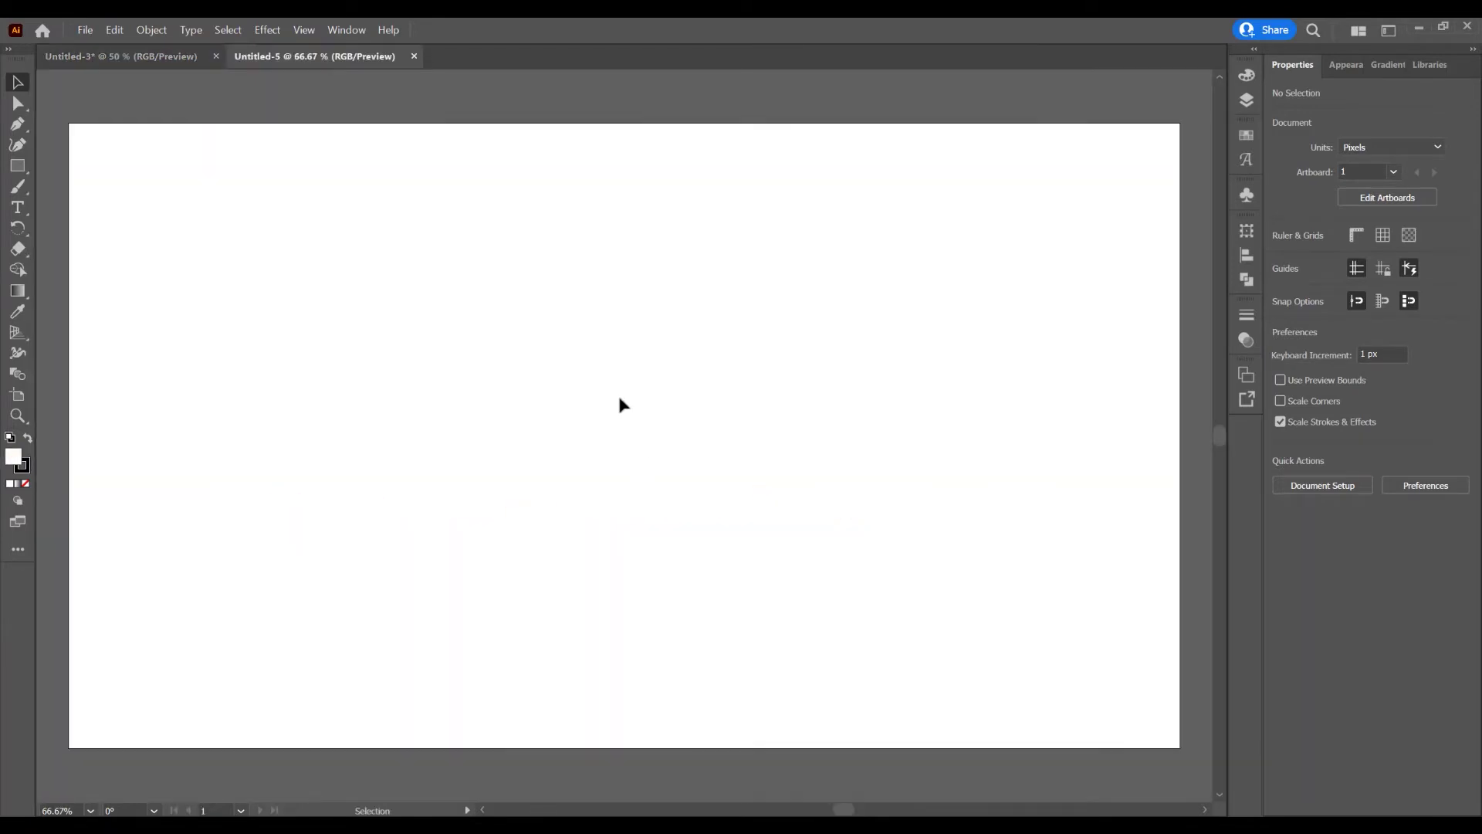
Draw a rectangle, round all its corners, and move it right and down
{"action": "left_click_drag", "start_coordinate": [17, 165], "coordinate": [495, 408]}
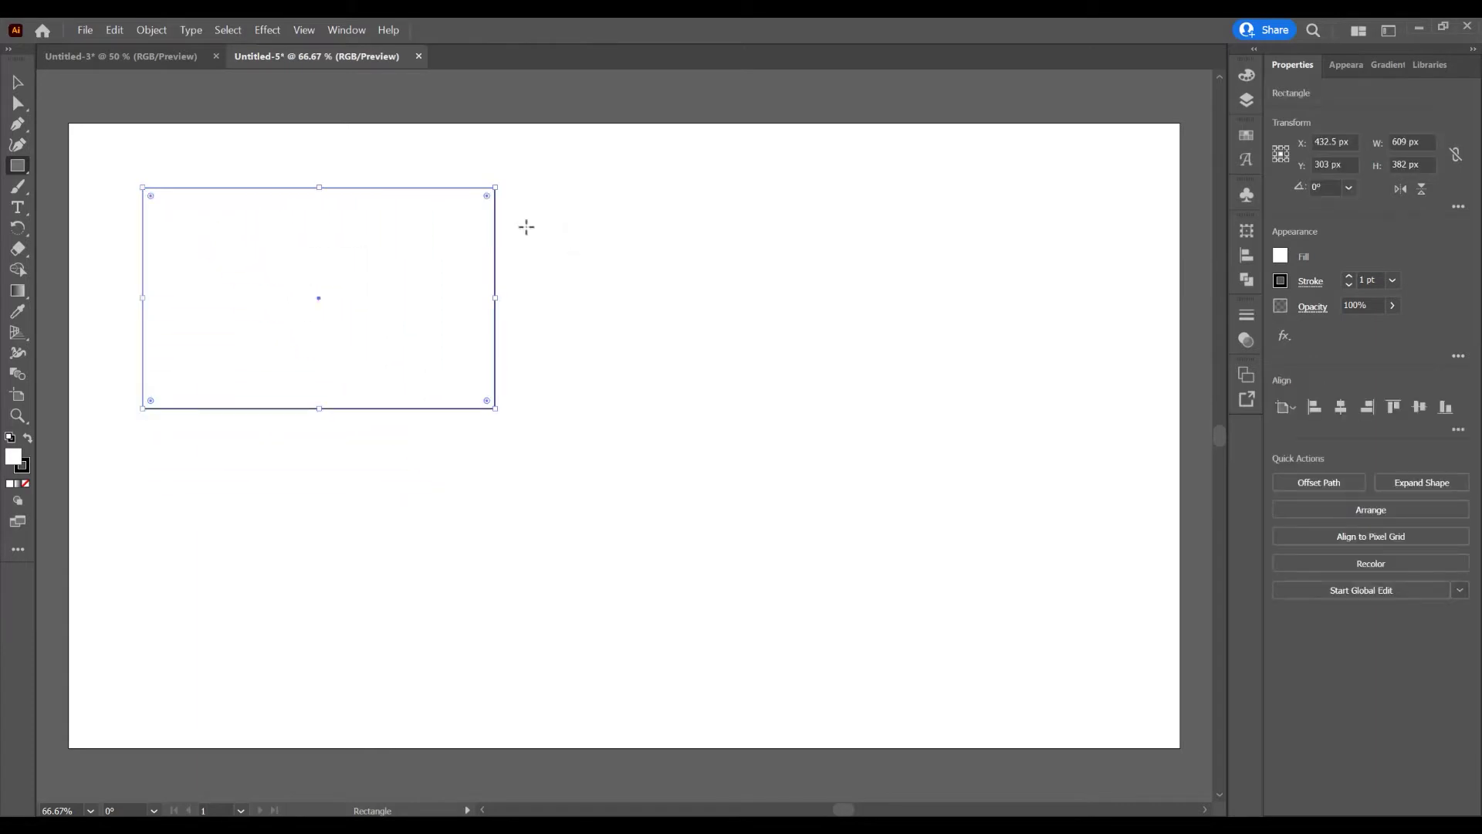
{"action": "left_click_drag", "start_coordinate": [488, 198], "coordinate": [477, 214]}
{"action": "key", "text": "v"}
{"action": "left_click_drag", "start_coordinate": [298, 192], "coordinate": [433, 219]}
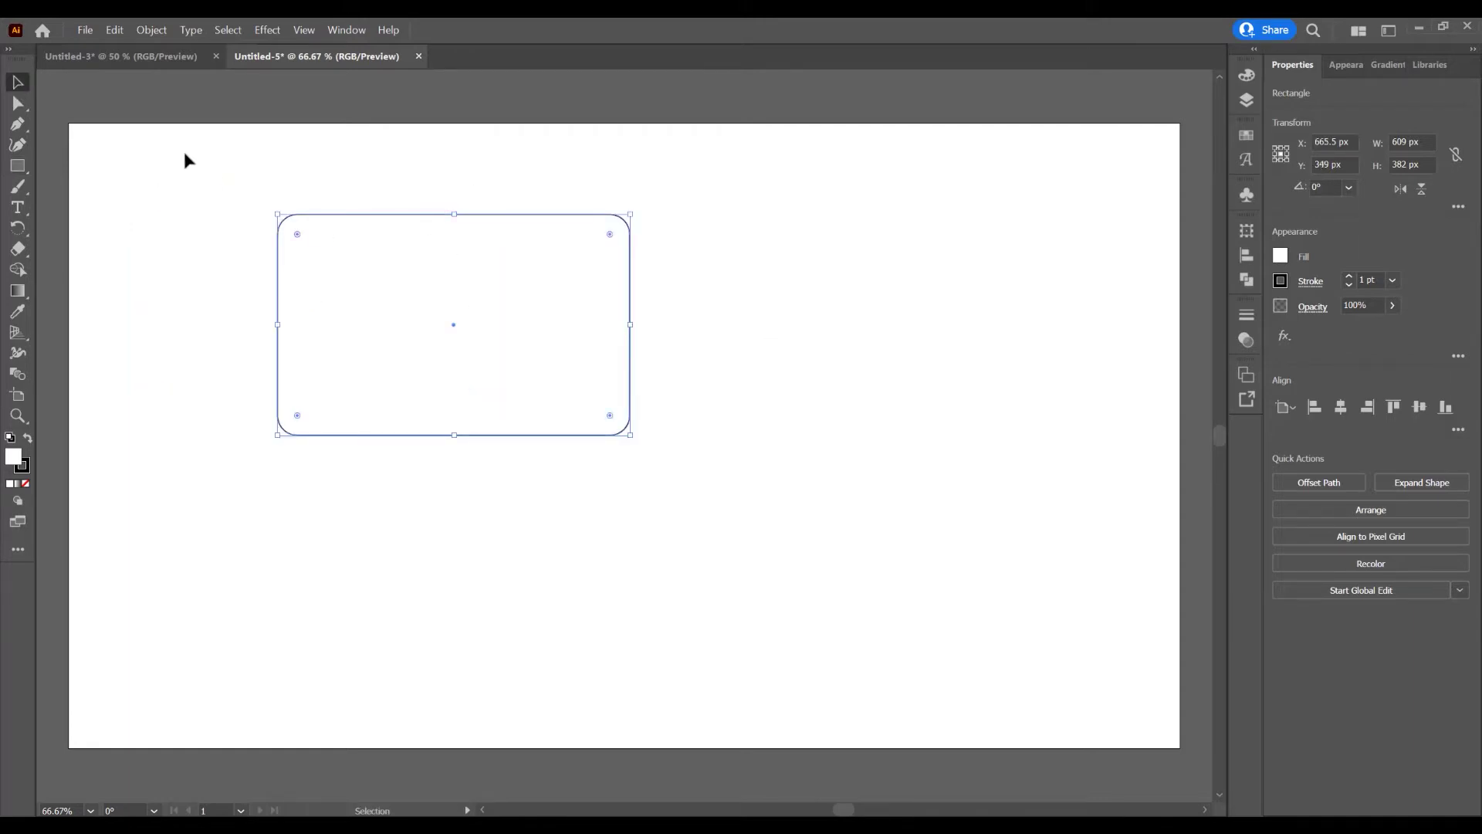
{"action": "left_click", "coordinate": [83, 30]}
Place the 1.jpg sunset pier photo and drag it to size over the rectangle
{"action": "left_click", "coordinate": [160, 323]}
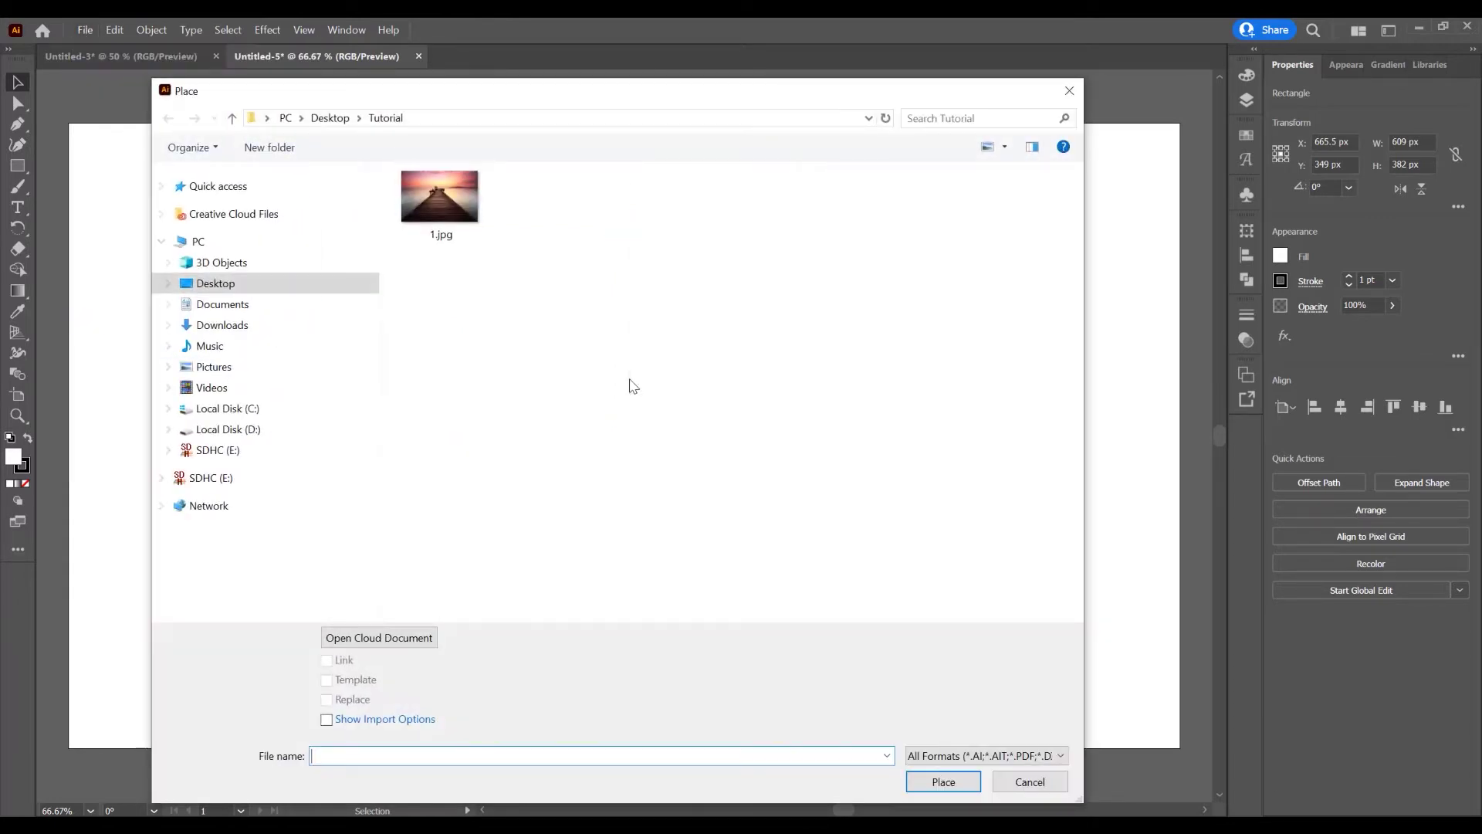
{"action": "left_click", "coordinate": [440, 200]}
{"action": "left_click", "coordinate": [929, 782]}
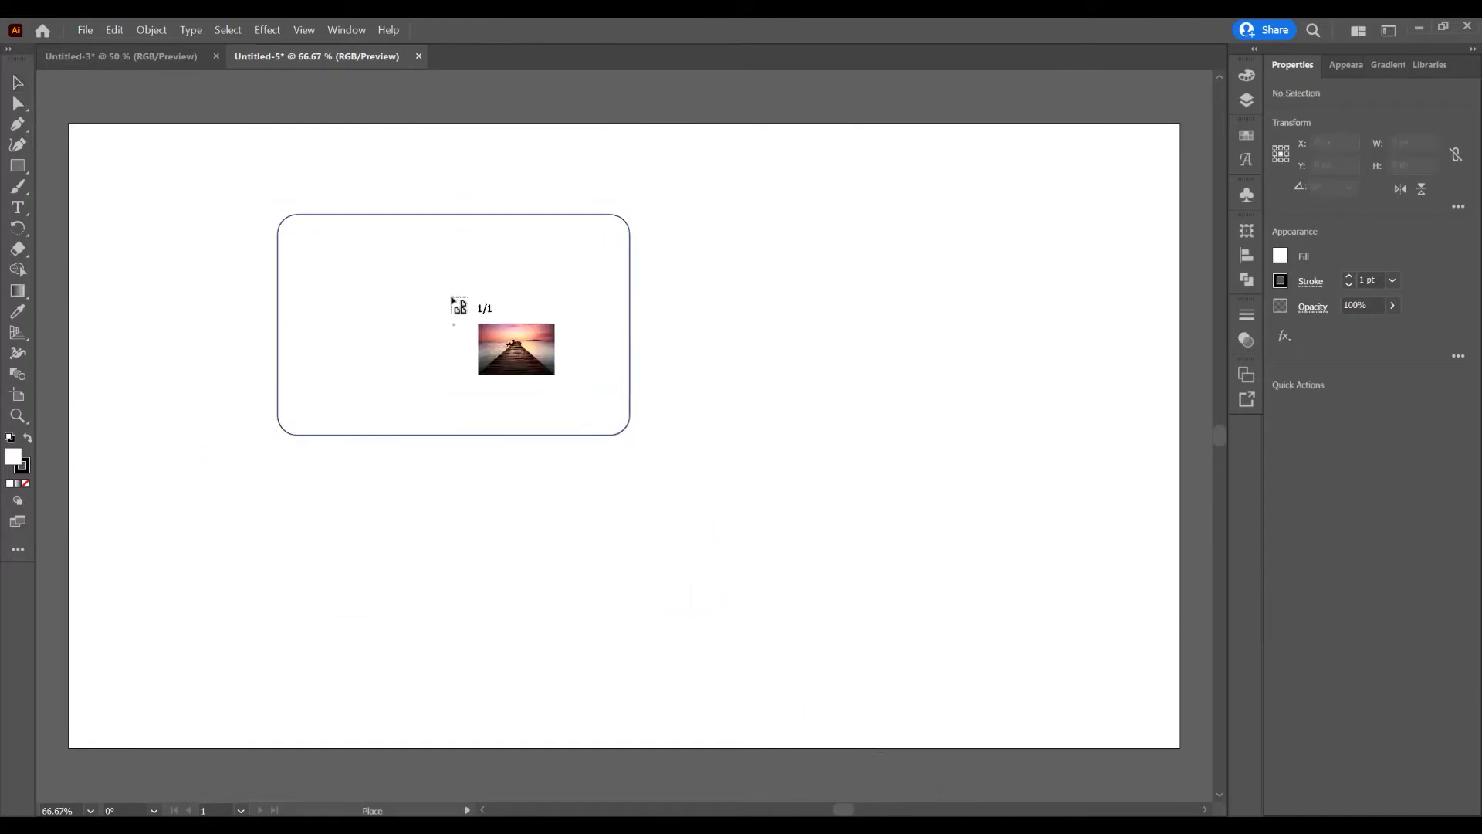
{"action": "left_click_drag", "start_coordinate": [180, 162], "coordinate": [814, 556]}
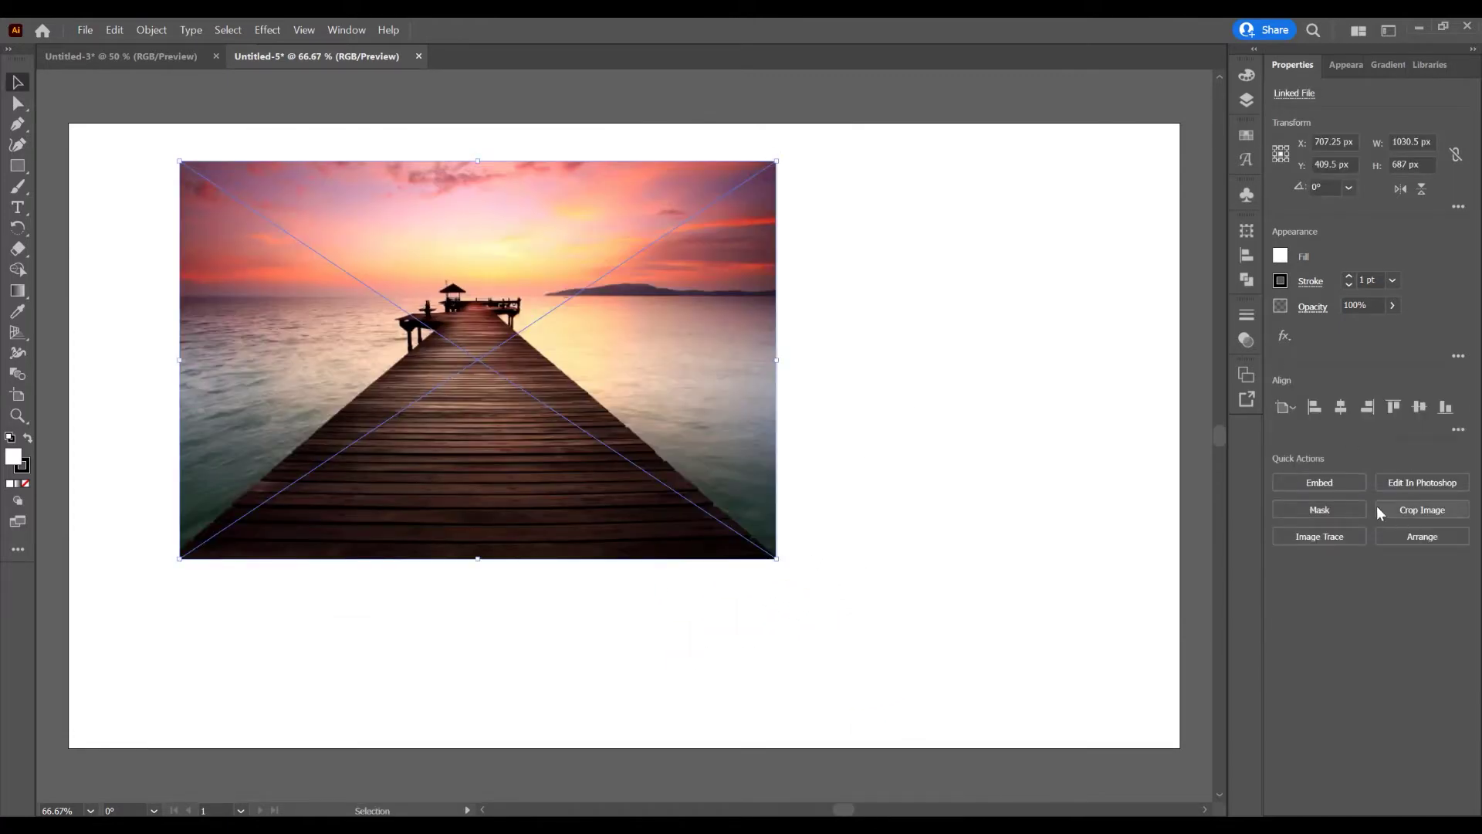
Embed the placed photo and bring up the Layers panel
{"action": "left_click", "coordinate": [1350, 484]}
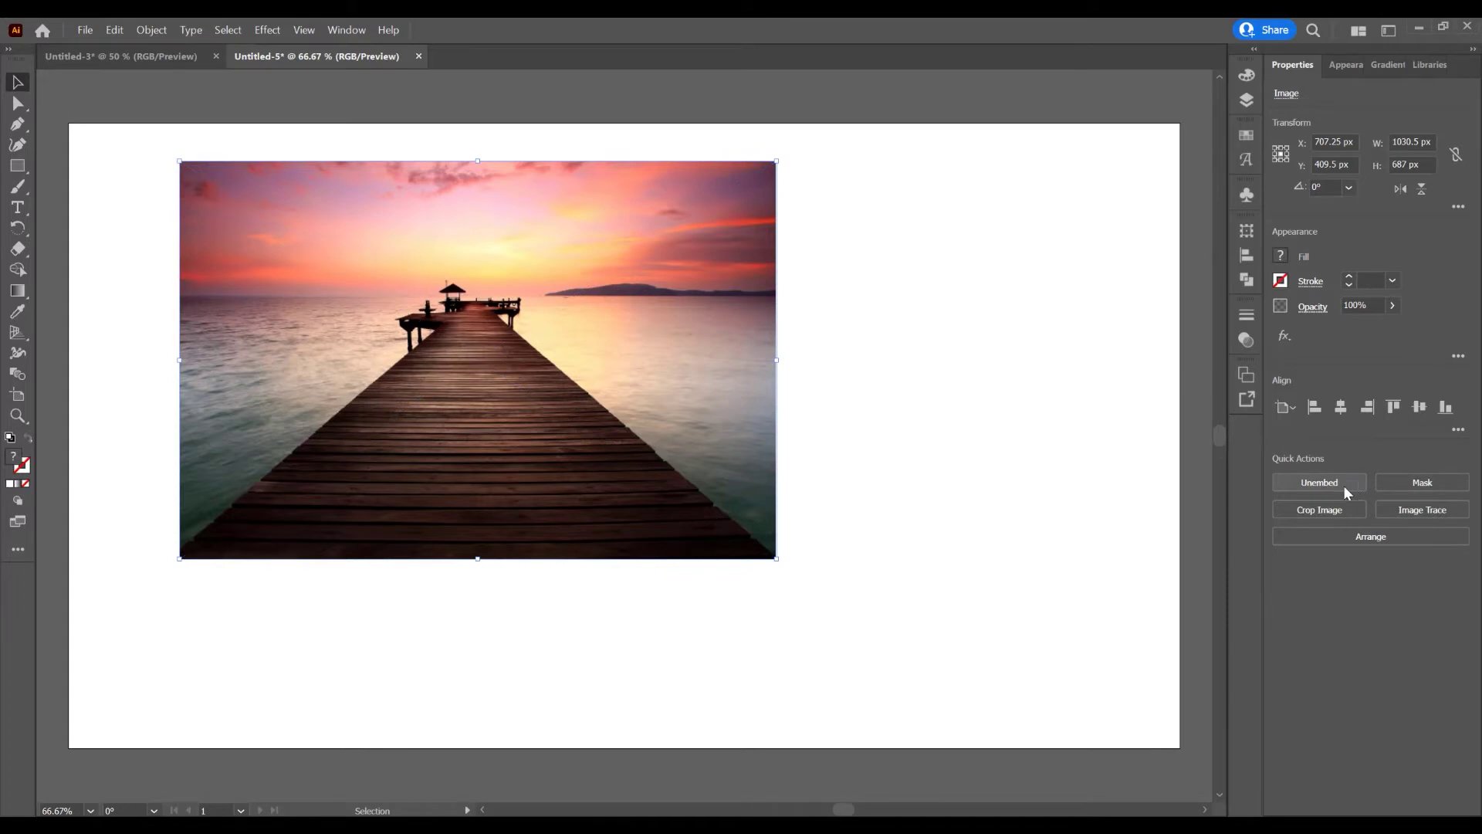
{"action": "left_click", "coordinate": [1246, 101]}
{"action": "left_click", "coordinate": [346, 29]}
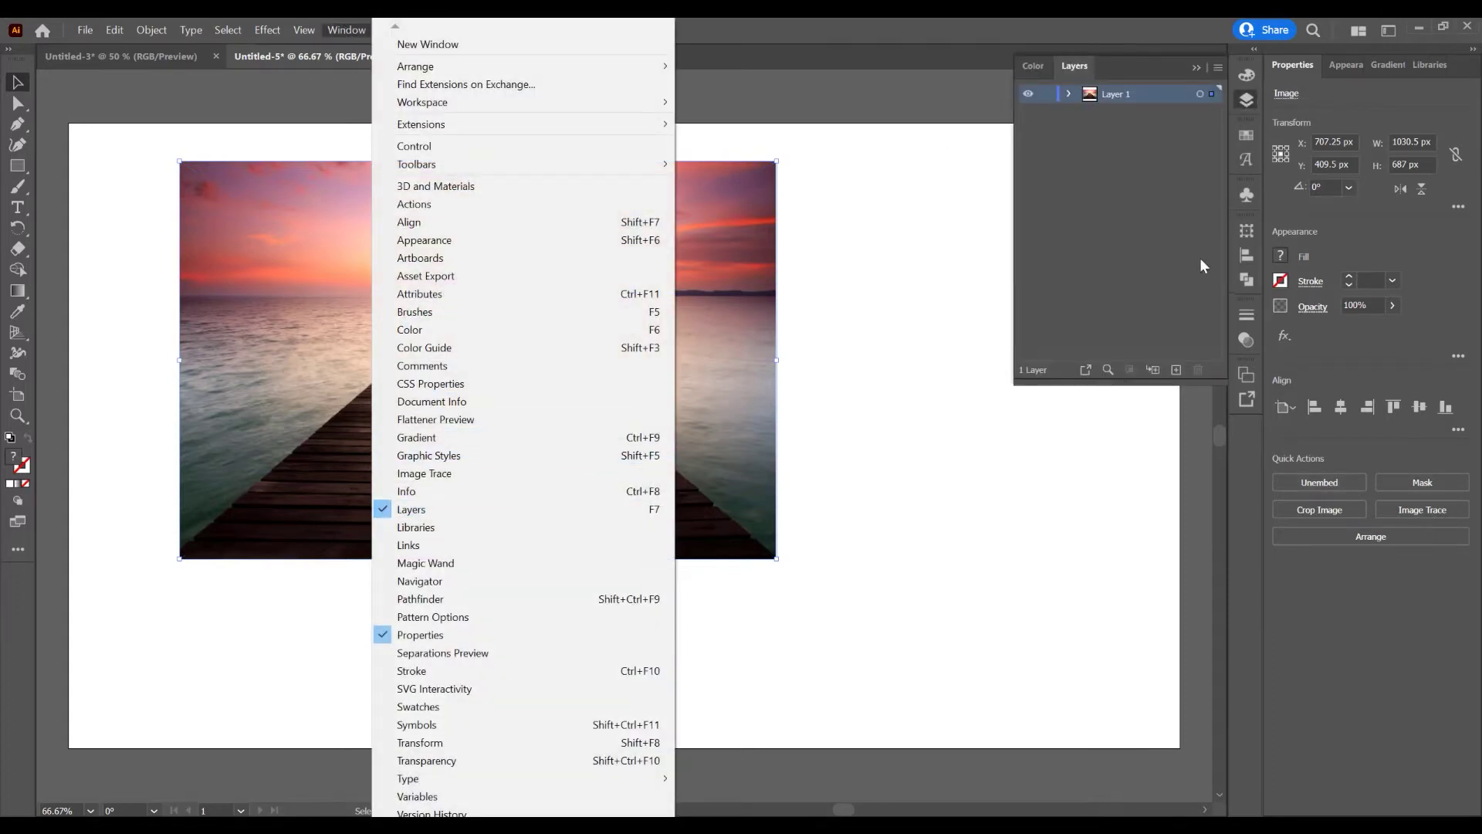
Move the photo below the rectangle in Layers, select both, and apply Clipping Mask > Make
{"action": "left_click", "coordinate": [1069, 94]}
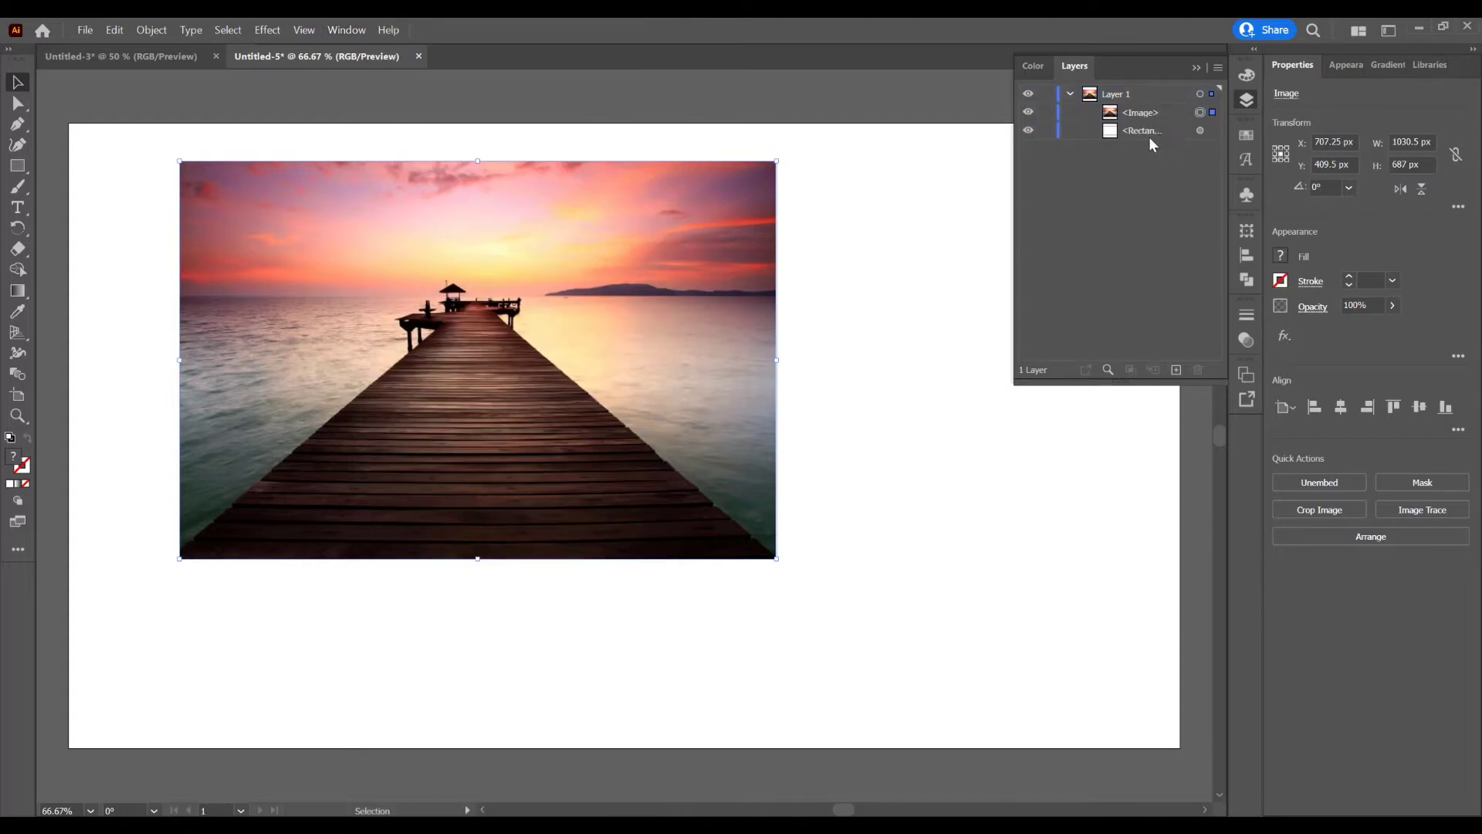
{"action": "left_click", "coordinate": [1140, 114]}
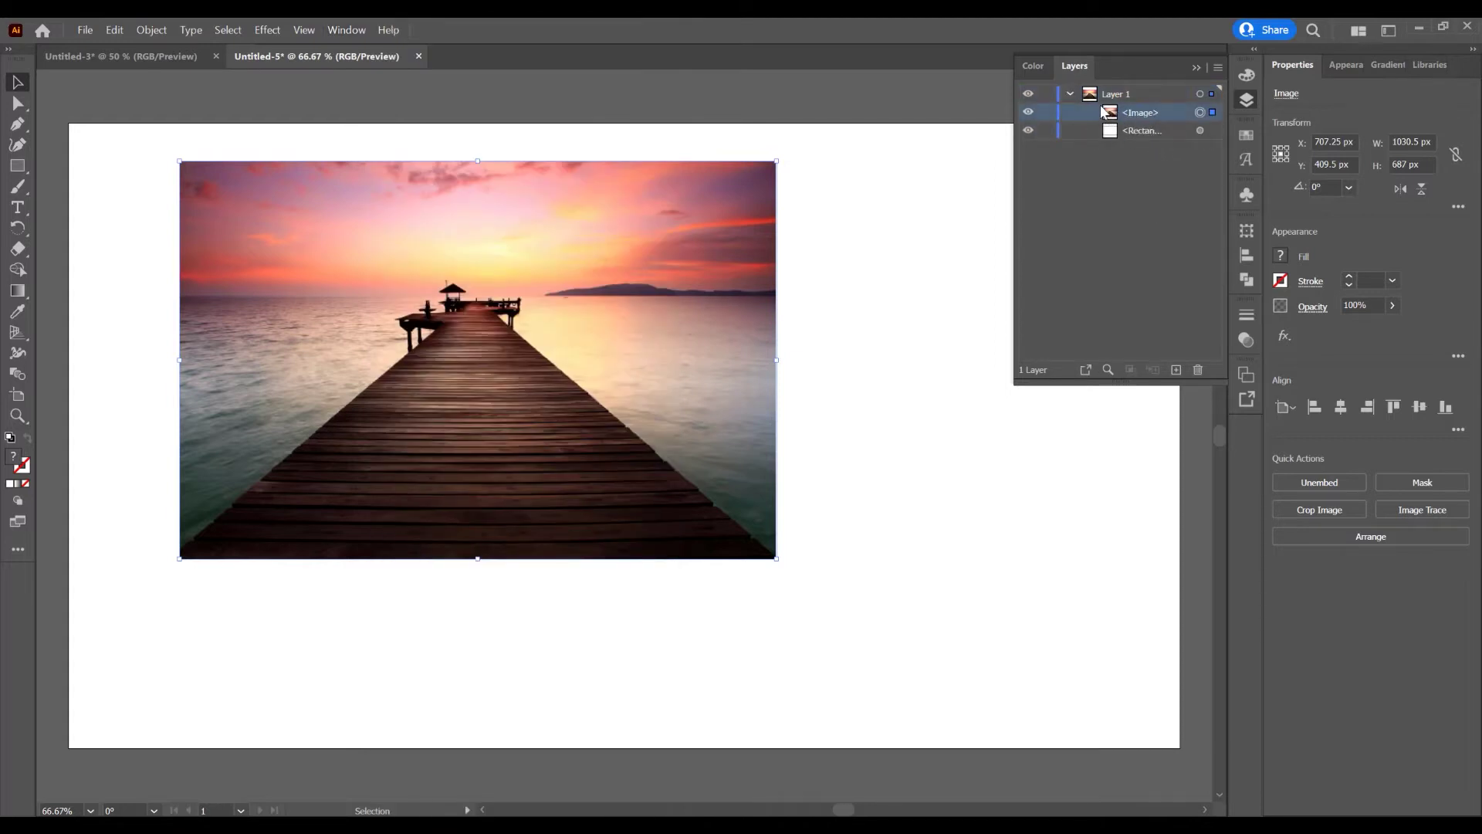
{"action": "left_click_drag", "start_coordinate": [1111, 113], "coordinate": [1115, 143]}
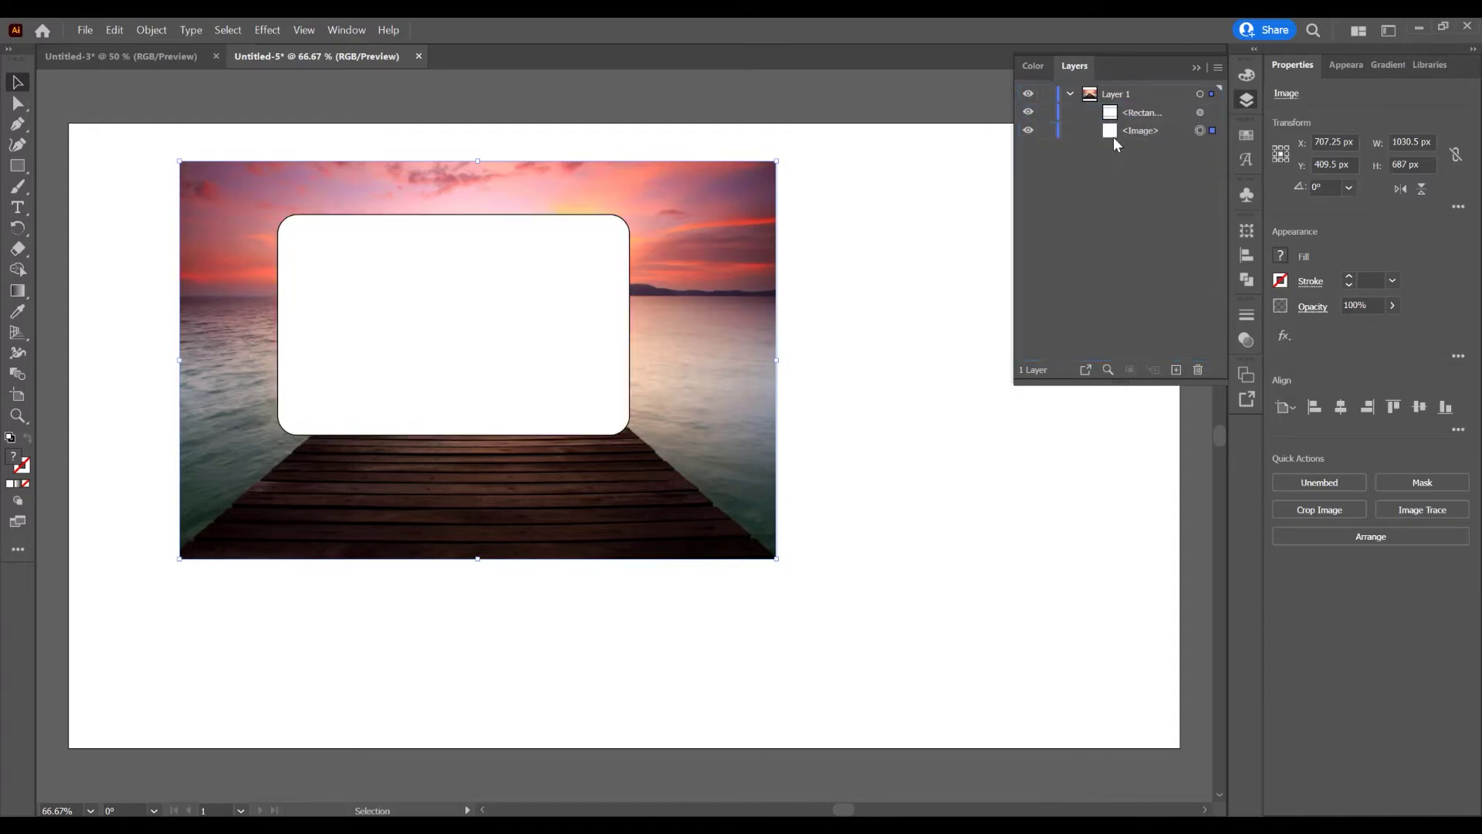
{"action": "left_click", "coordinate": [886, 392]}
{"action": "left_click_drag", "start_coordinate": [421, 248], "coordinate": [175, 132]}
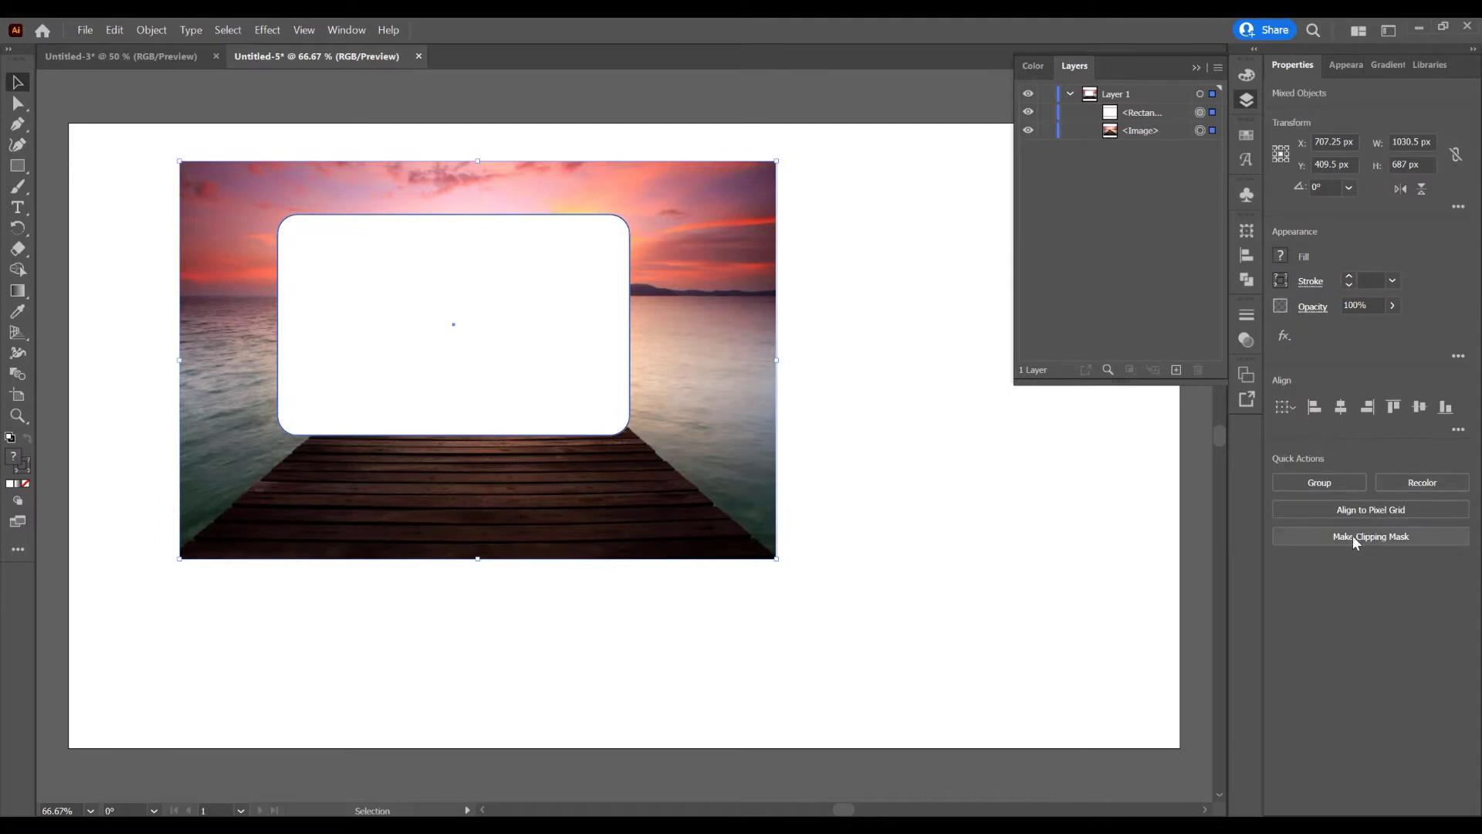
{"action": "left_click", "coordinate": [151, 29]}
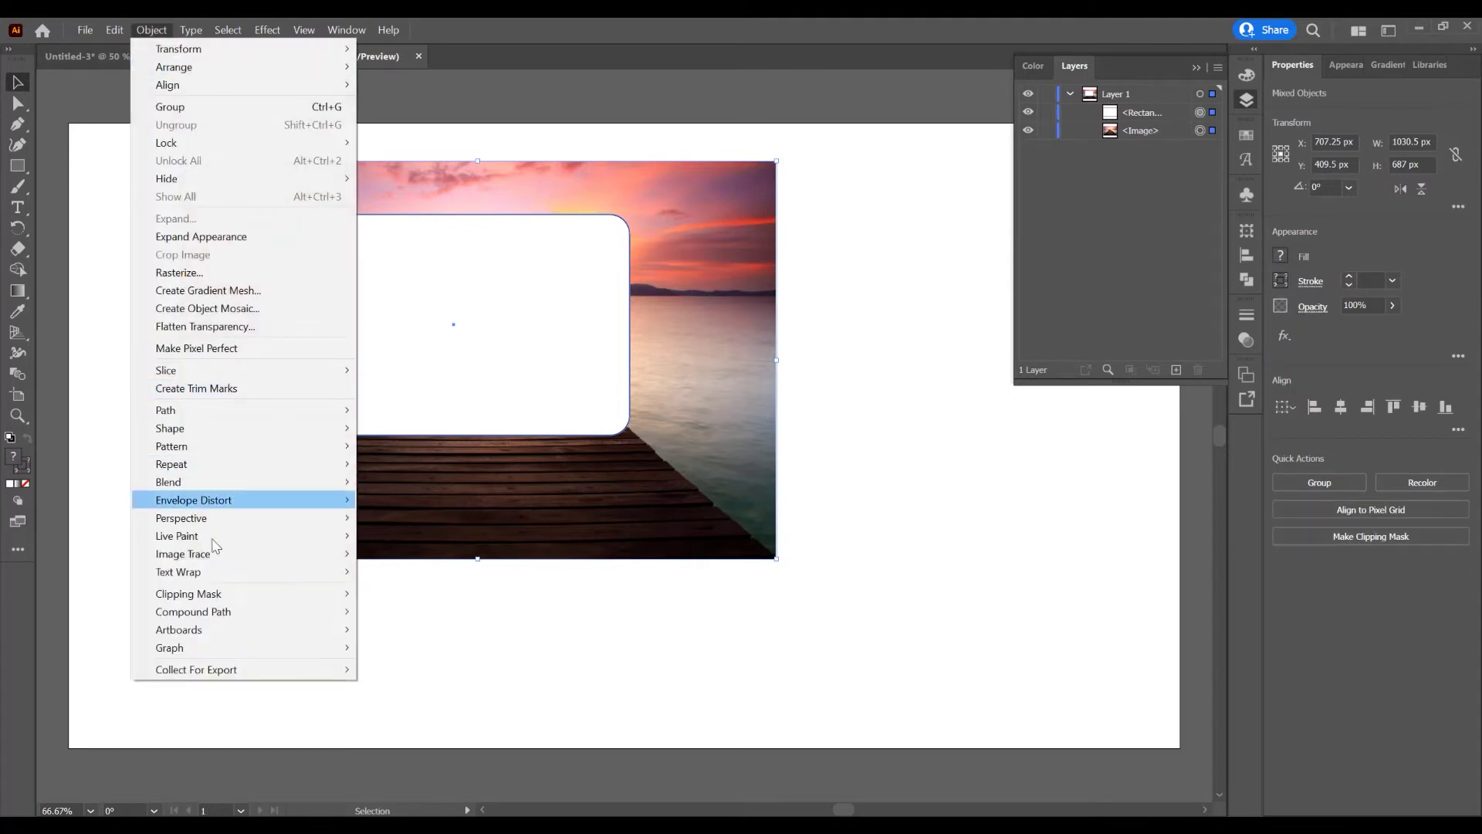
{"action": "mouse_move", "coordinate": [228, 594]}
{"action": "left_click", "coordinate": [430, 599]}
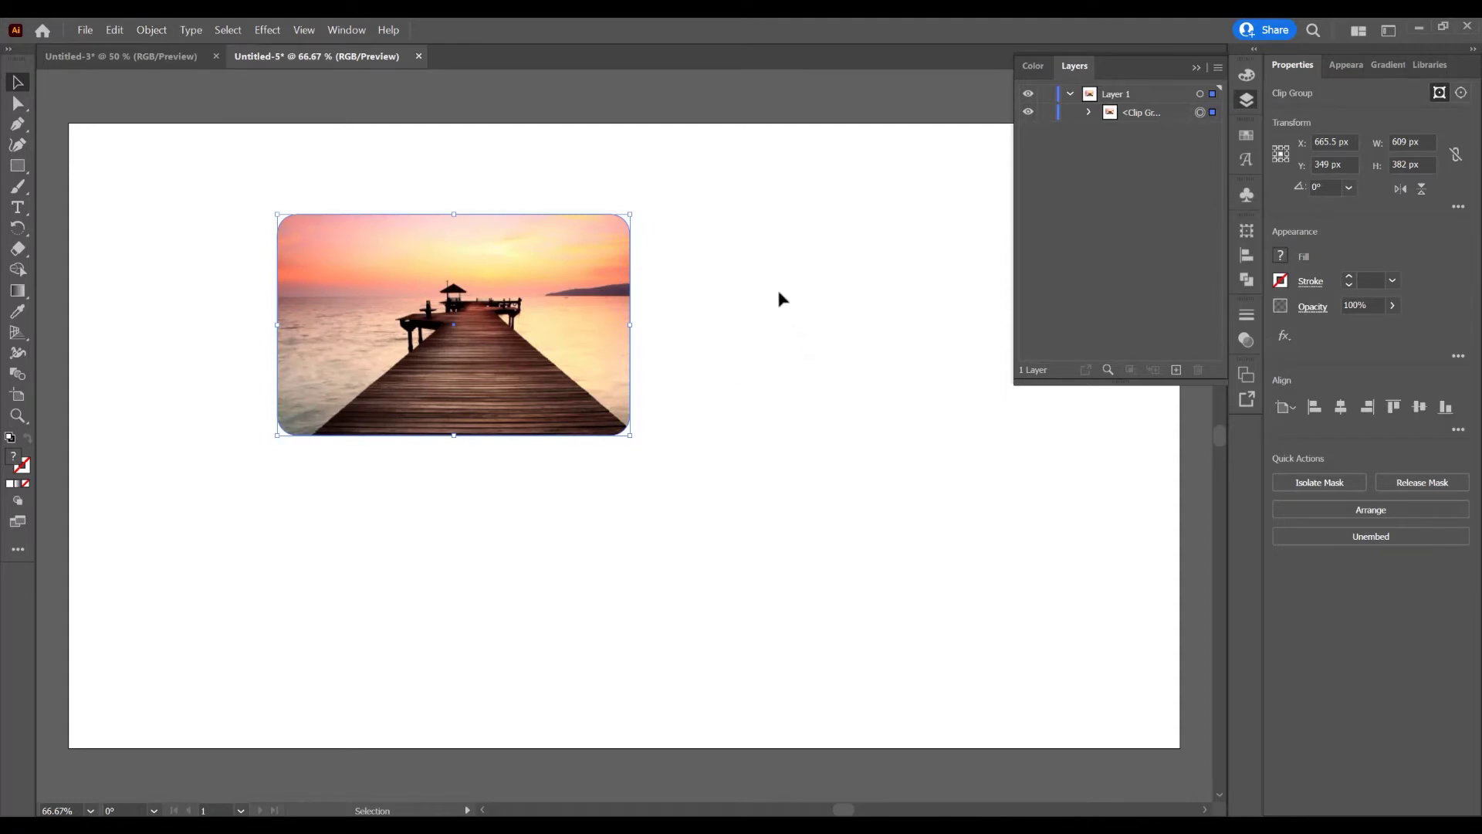
{"action": "left_click", "coordinate": [1089, 112]}
Select the photo inside the clip group, scale it down and reposition it within the frame
{"action": "left_click", "coordinate": [1214, 132]}
{"action": "left_click", "coordinate": [1202, 148]}
{"action": "mouse_move", "coordinate": [578, 375]}
{"action": "left_mouse_down"}
{"action": "mouse_move", "coordinate": [530, 343]}
{"action": "mouse_move", "coordinate": [598, 390]}
{"action": "mouse_move", "coordinate": [568, 339]}
{"action": "mouse_move", "coordinate": [583, 379]}
{"action": "mouse_move", "coordinate": [578, 355]}
{"action": "left_mouse_up"}
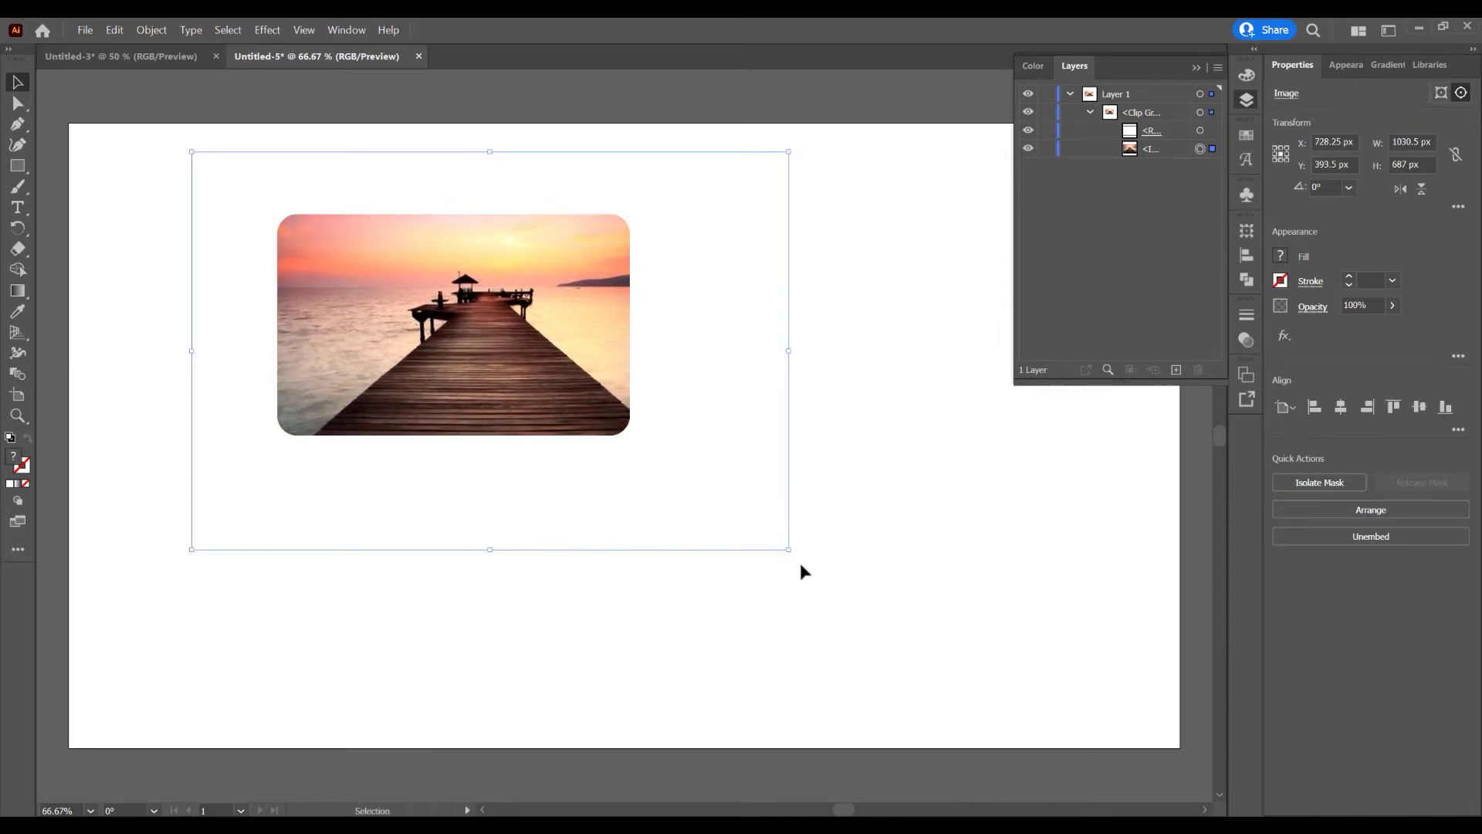
{"action": "left_click_drag", "start_coordinate": [789, 551], "coordinate": [721, 502]}
{"action": "left_click_drag", "start_coordinate": [671, 436], "coordinate": [650, 423]}
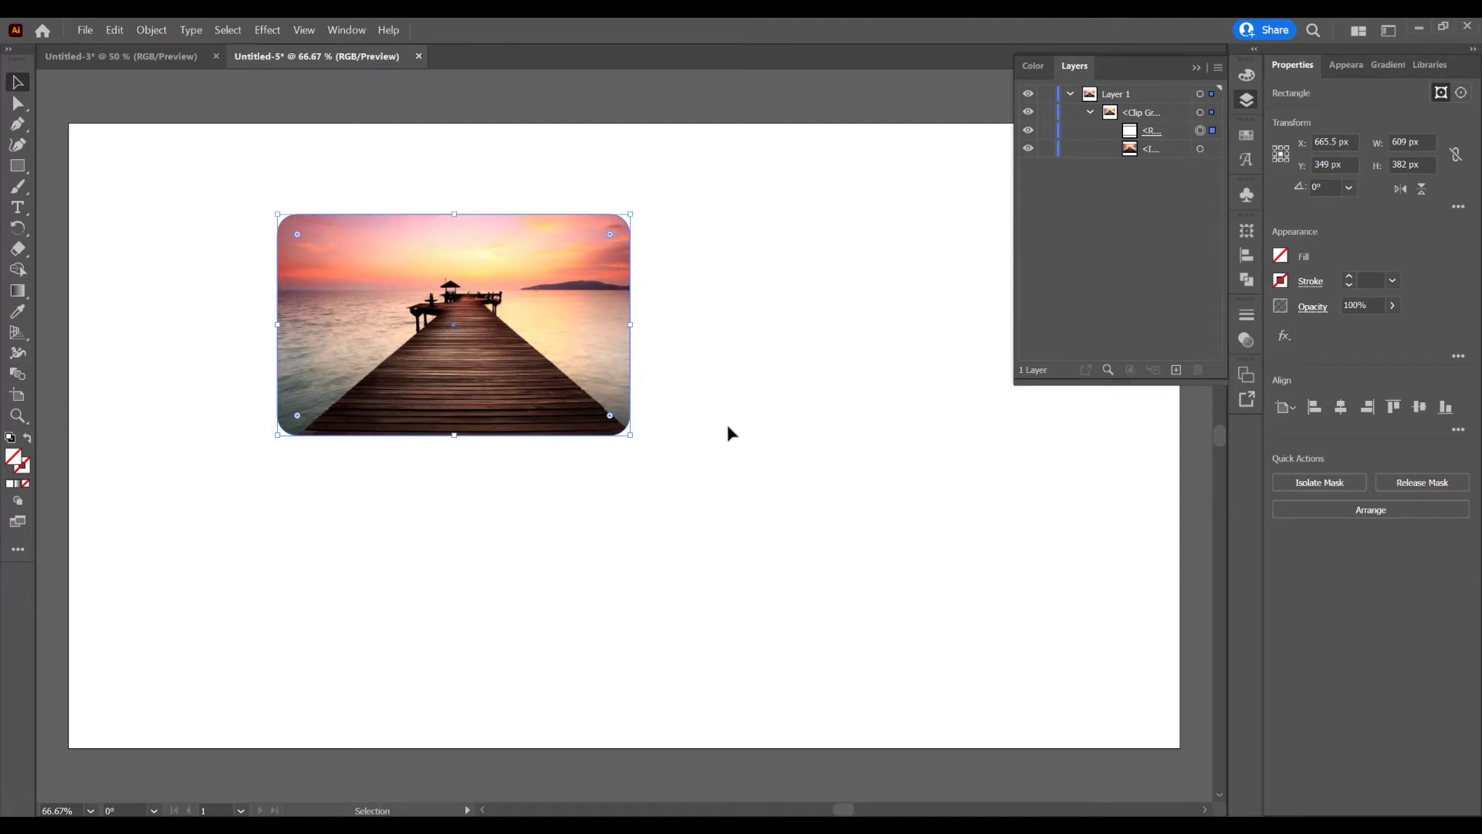
Undo an accidental enlargement of the rounded frame and hide the Layers panel
{"action": "left_click_drag", "start_coordinate": [631, 435], "coordinate": [655, 463]}
{"action": "key", "text": "ctrl+z"}
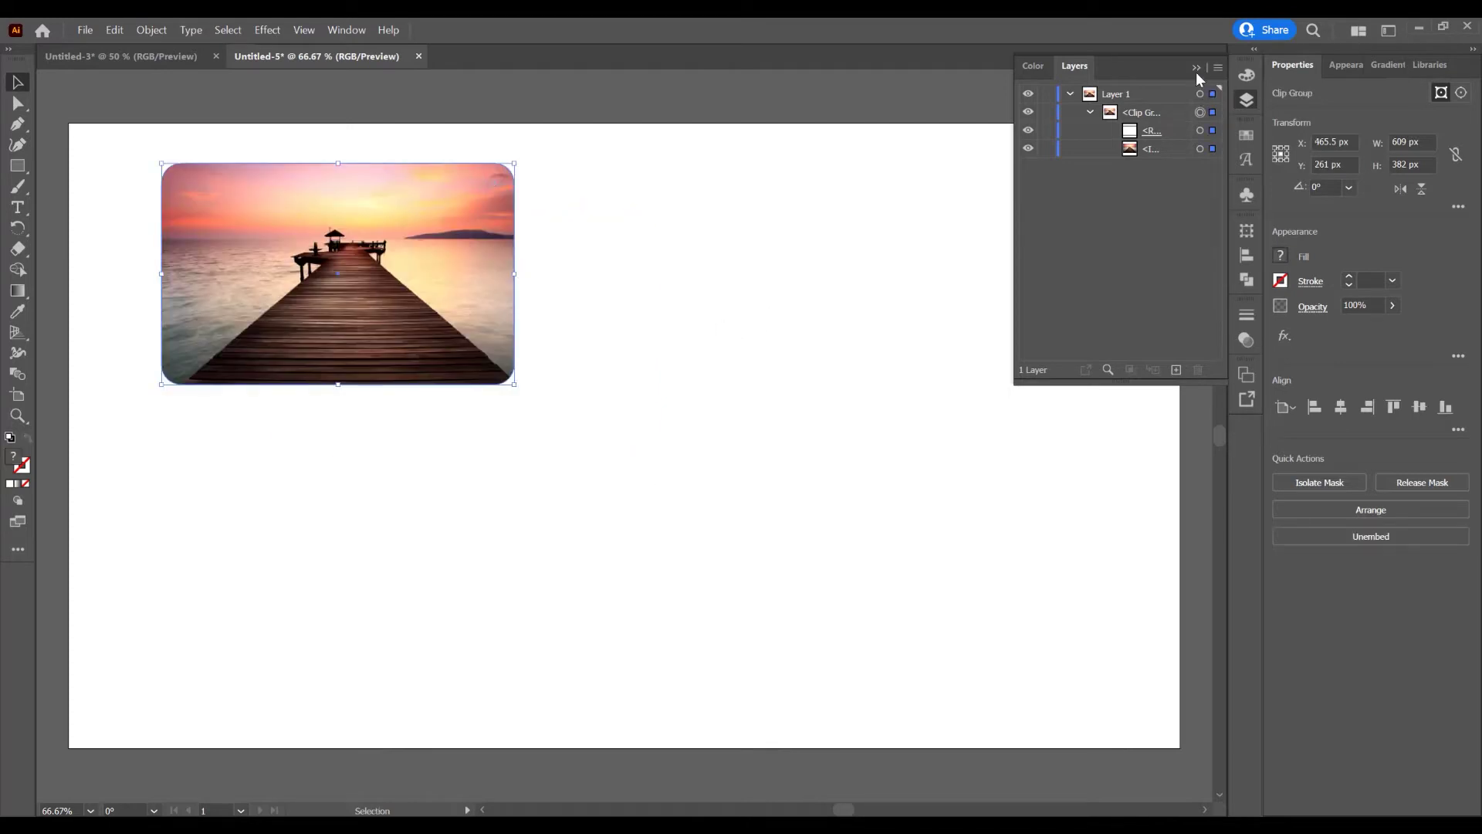
{"action": "left_click", "coordinate": [1196, 69]}
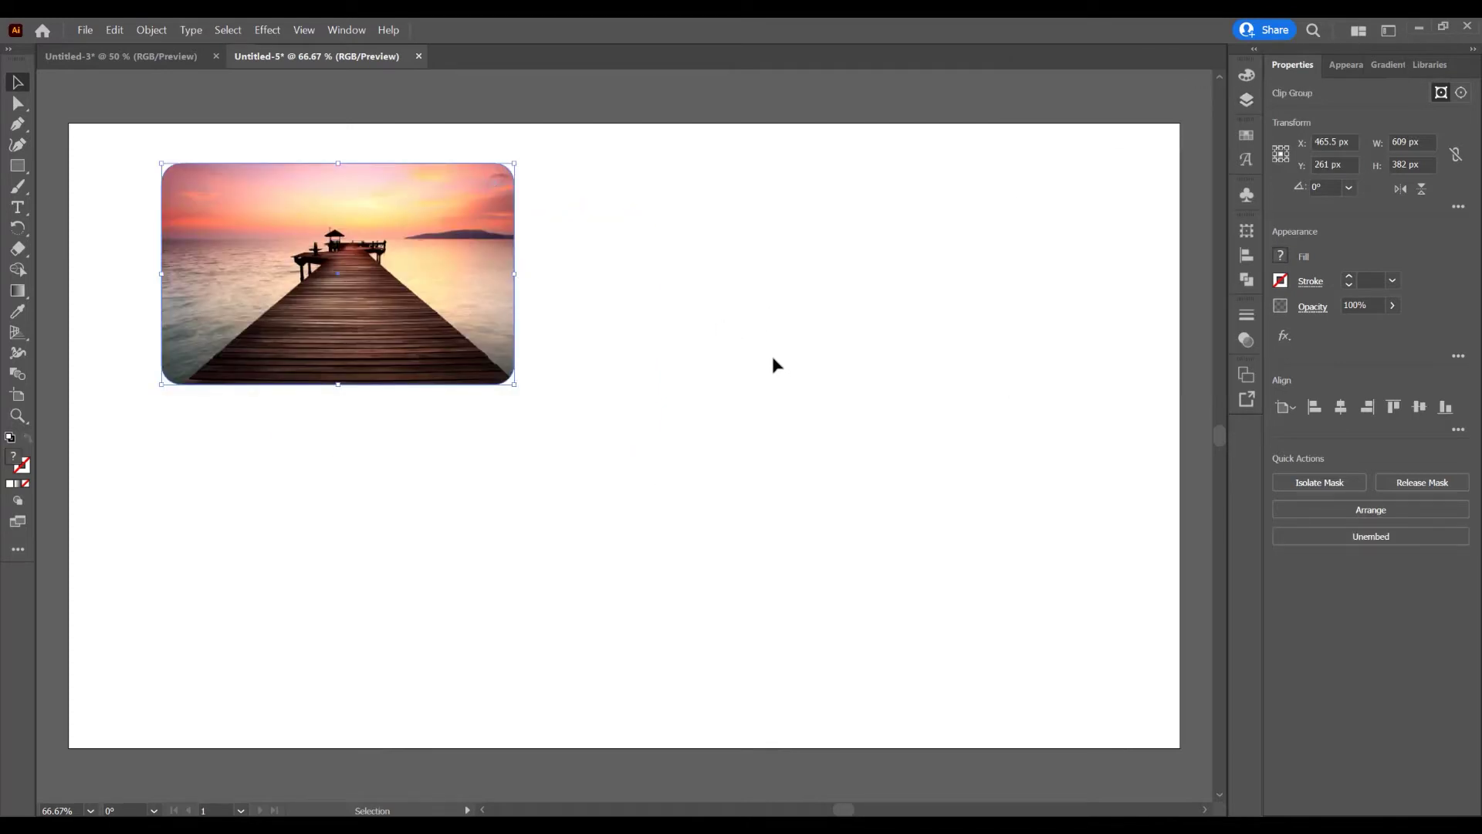
Draw a rounded rectangle beside the photo and fill it with dark blue
{"action": "left_click", "coordinate": [26, 186]}
{"action": "left_click", "coordinate": [18, 166]}
{"action": "left_click_drag", "start_coordinate": [582, 176], "coordinate": [734, 247]}
{"action": "left_click_drag", "start_coordinate": [718, 186], "coordinate": [713, 197]}
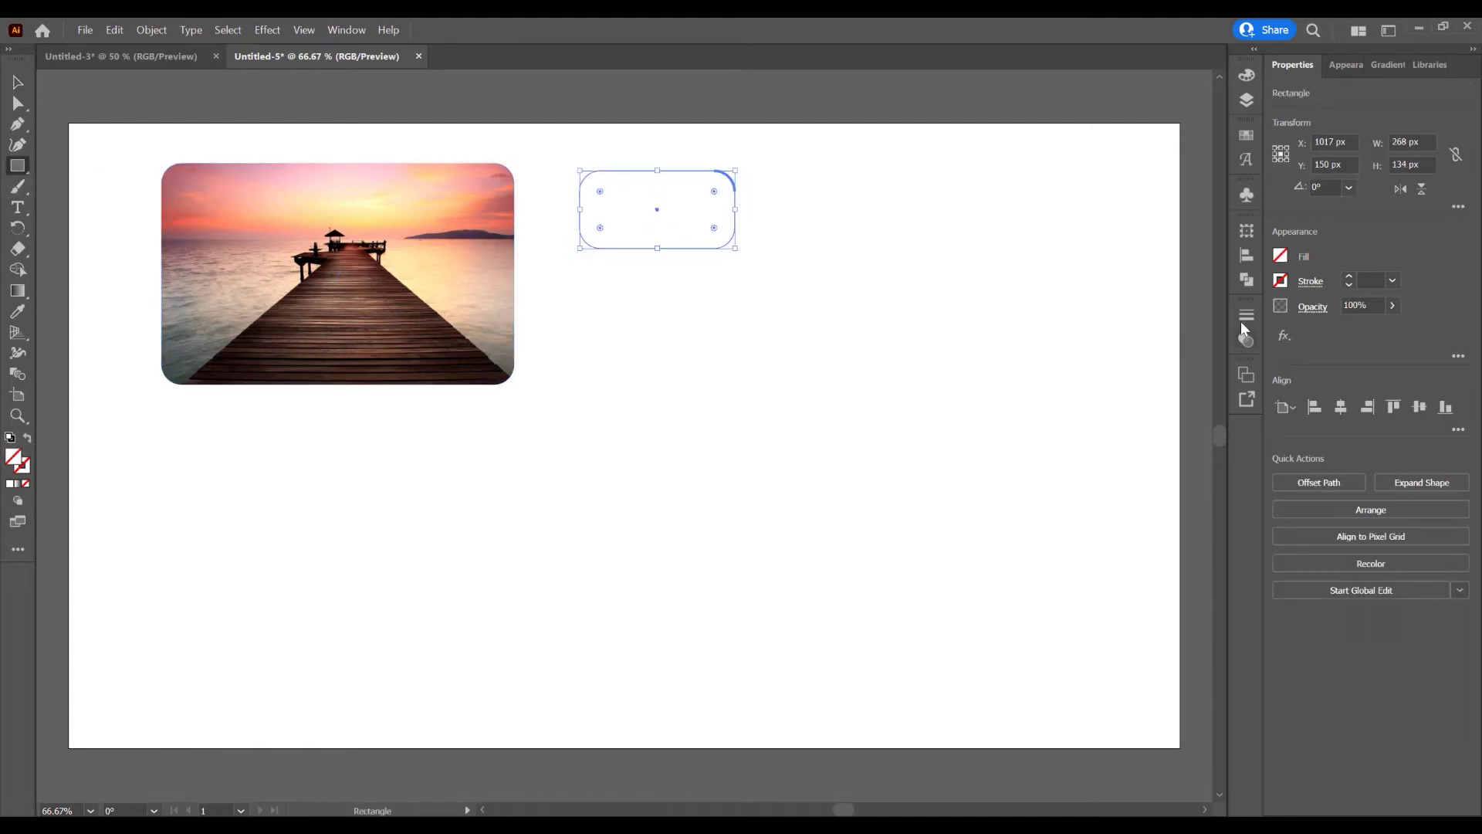
{"action": "left_click", "coordinate": [1282, 256]}
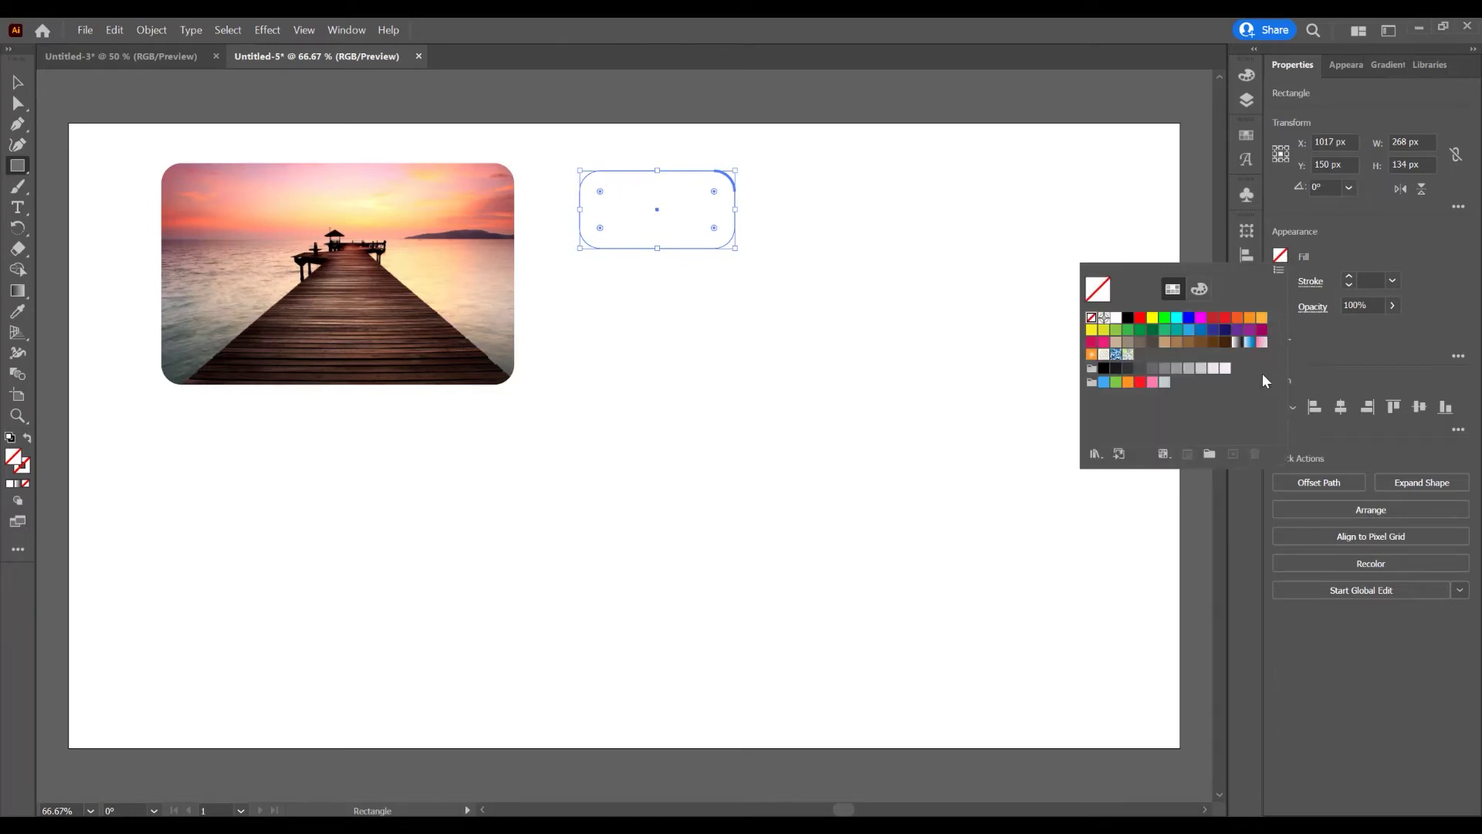
{"action": "left_click", "coordinate": [1178, 323]}
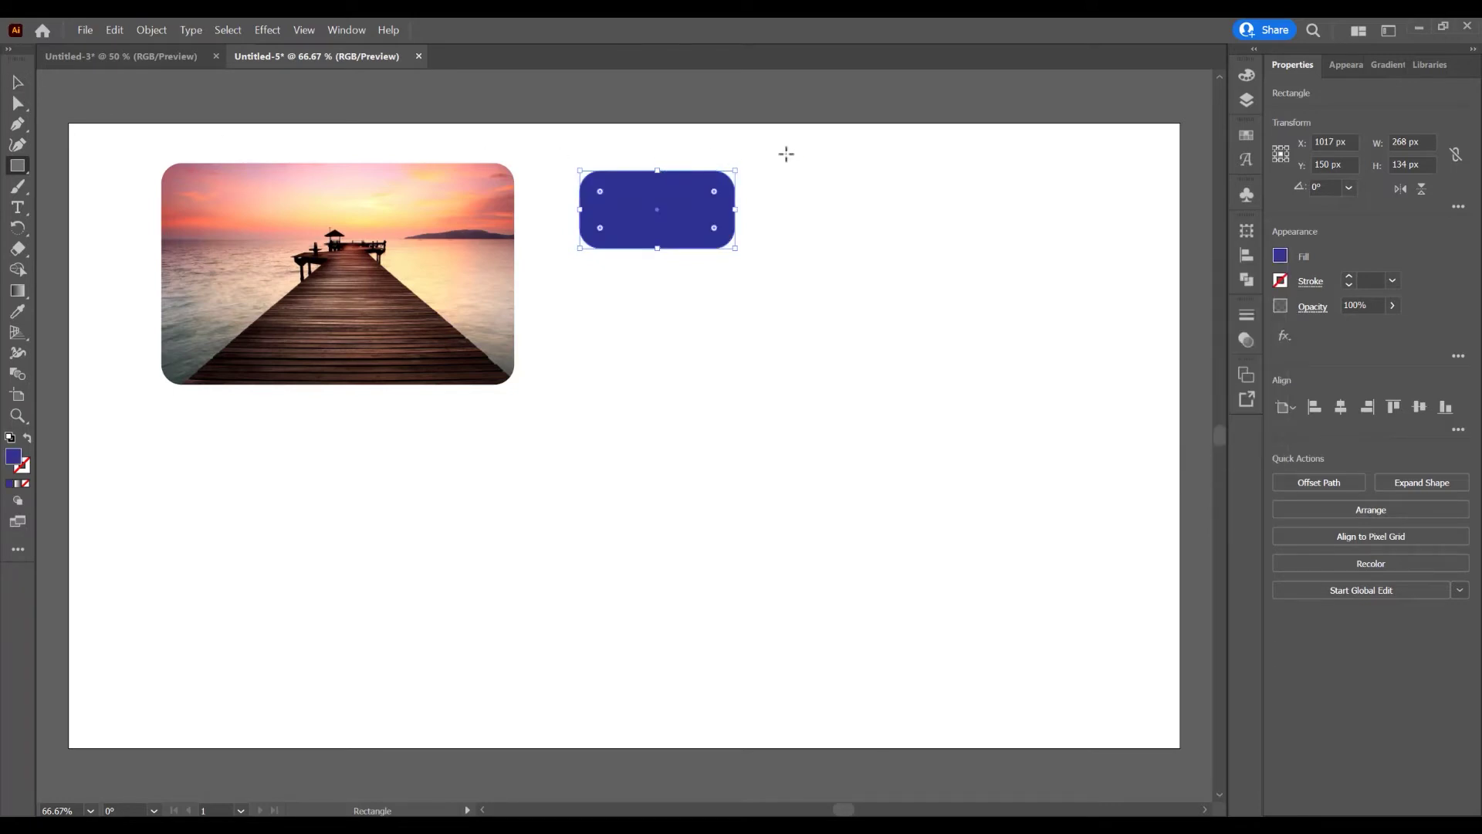
Duplicate the blue tile twice to the right with Alt-drag and Ctrl+D, then select the row
{"action": "left_click", "coordinate": [17, 82]}
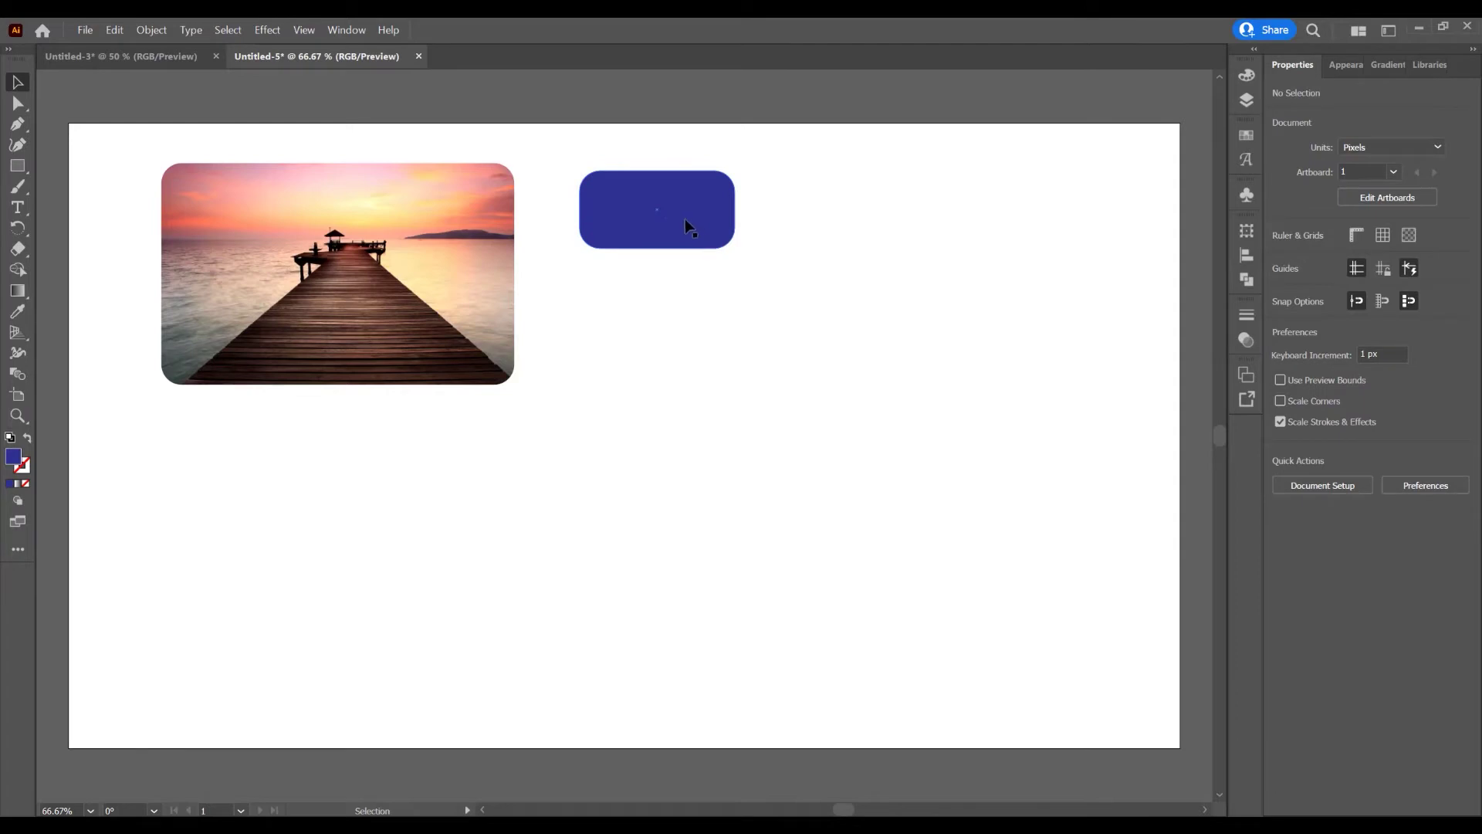
{"action": "left_click_drag", "start_coordinate": [701, 207], "coordinate": [862, 210]}
{"action": "key", "text": "ctrl+d"}
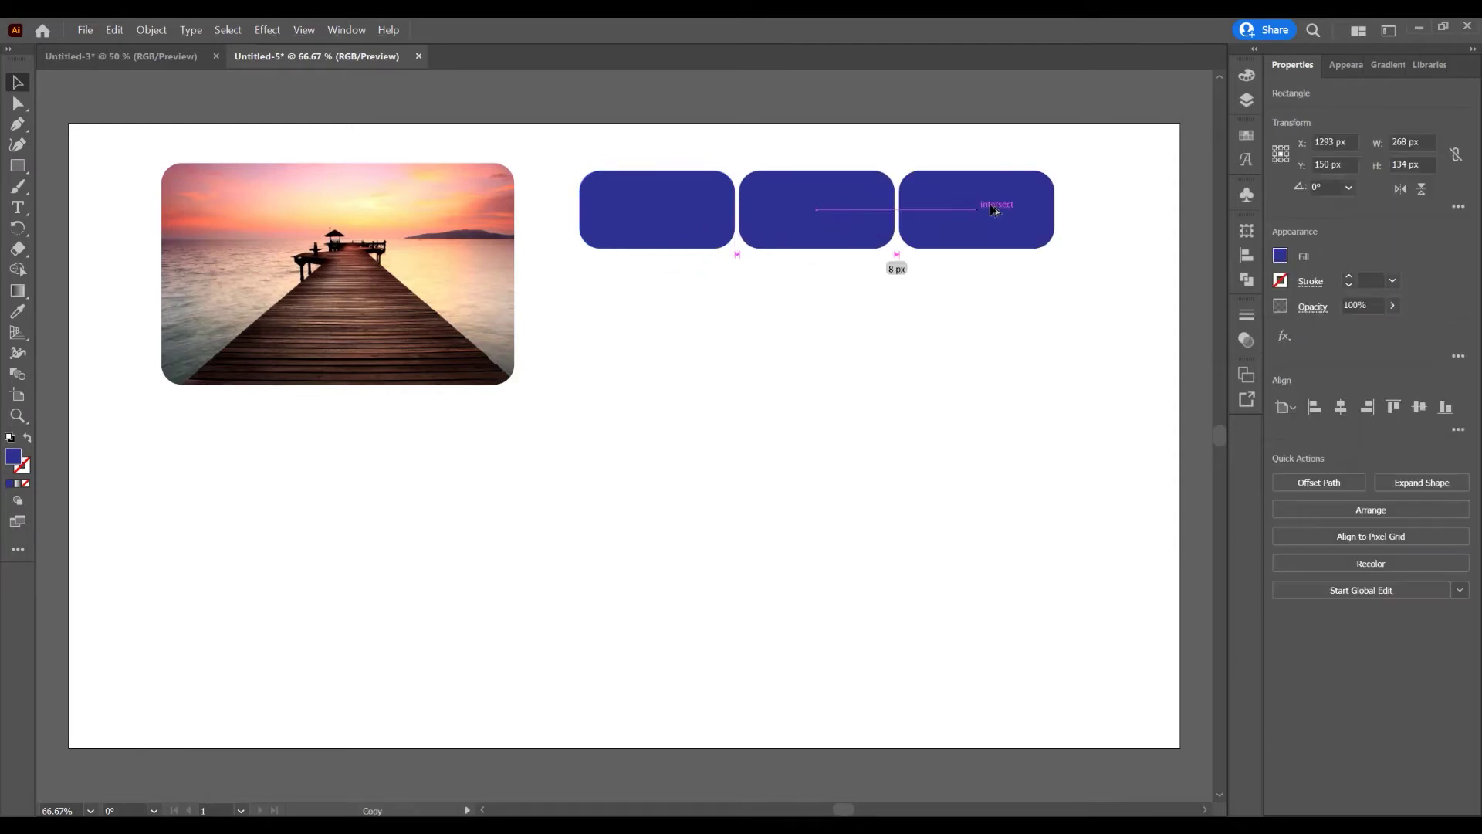
{"action": "left_click_drag", "start_coordinate": [740, 170], "coordinate": [945, 306]}
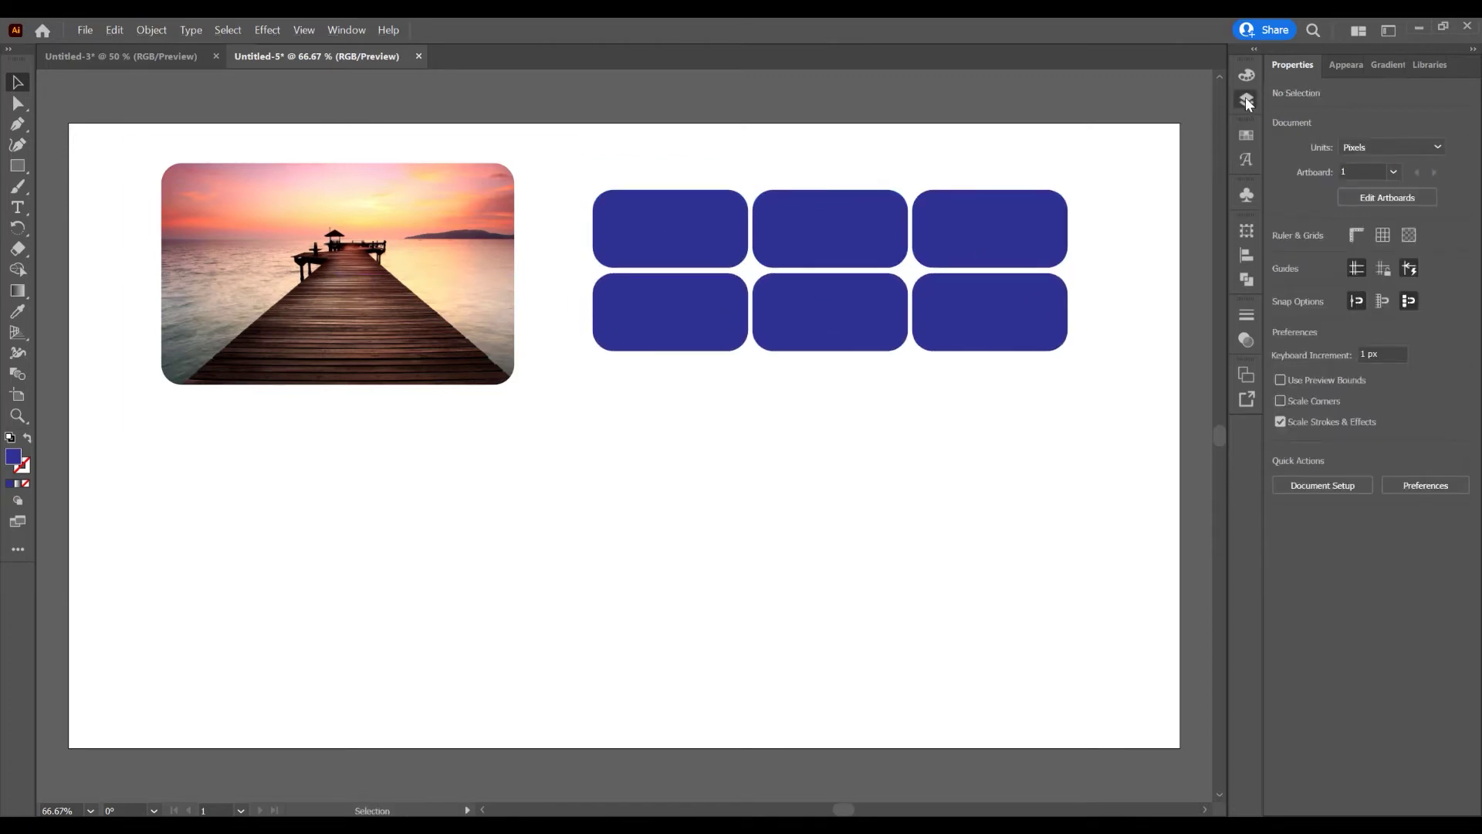
Pull the pier photo out of its clip group and move it behind the blue tiles
{"action": "left_click", "coordinate": [1247, 100]}
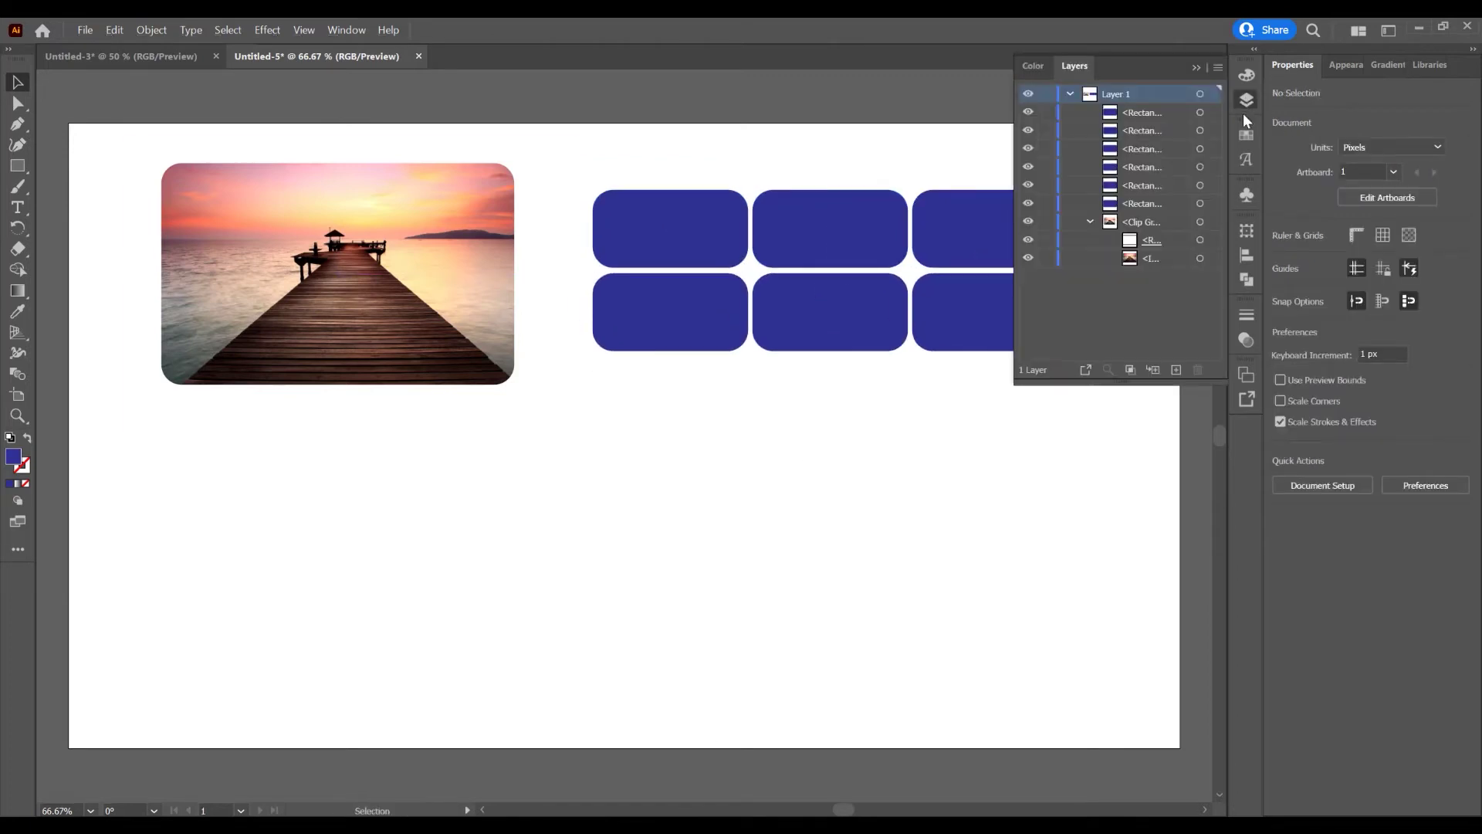
{"action": "left_click", "coordinate": [403, 292]}
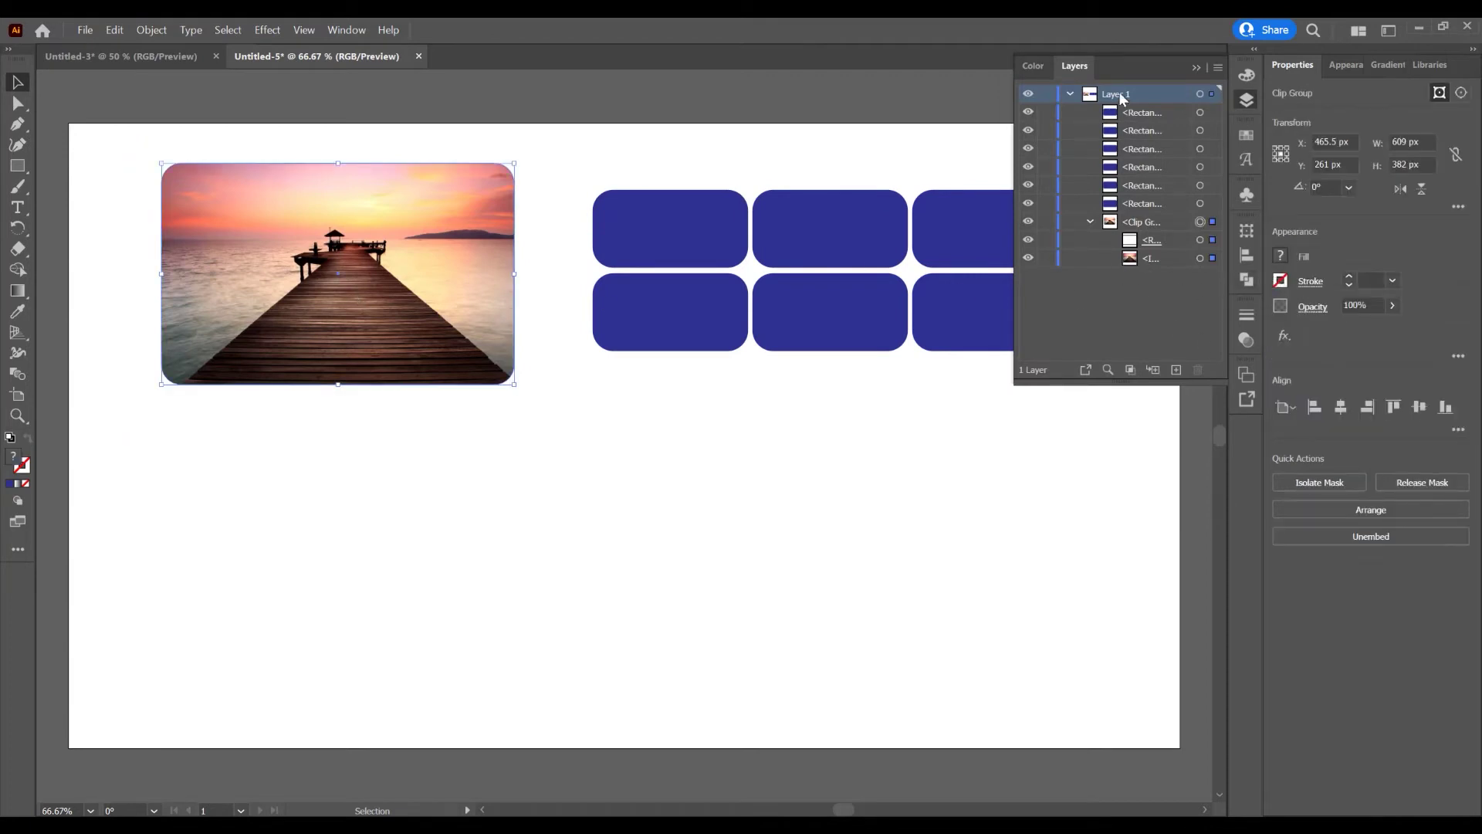
{"action": "left_click", "coordinate": [1164, 259]}
{"action": "left_click", "coordinate": [1157, 258]}
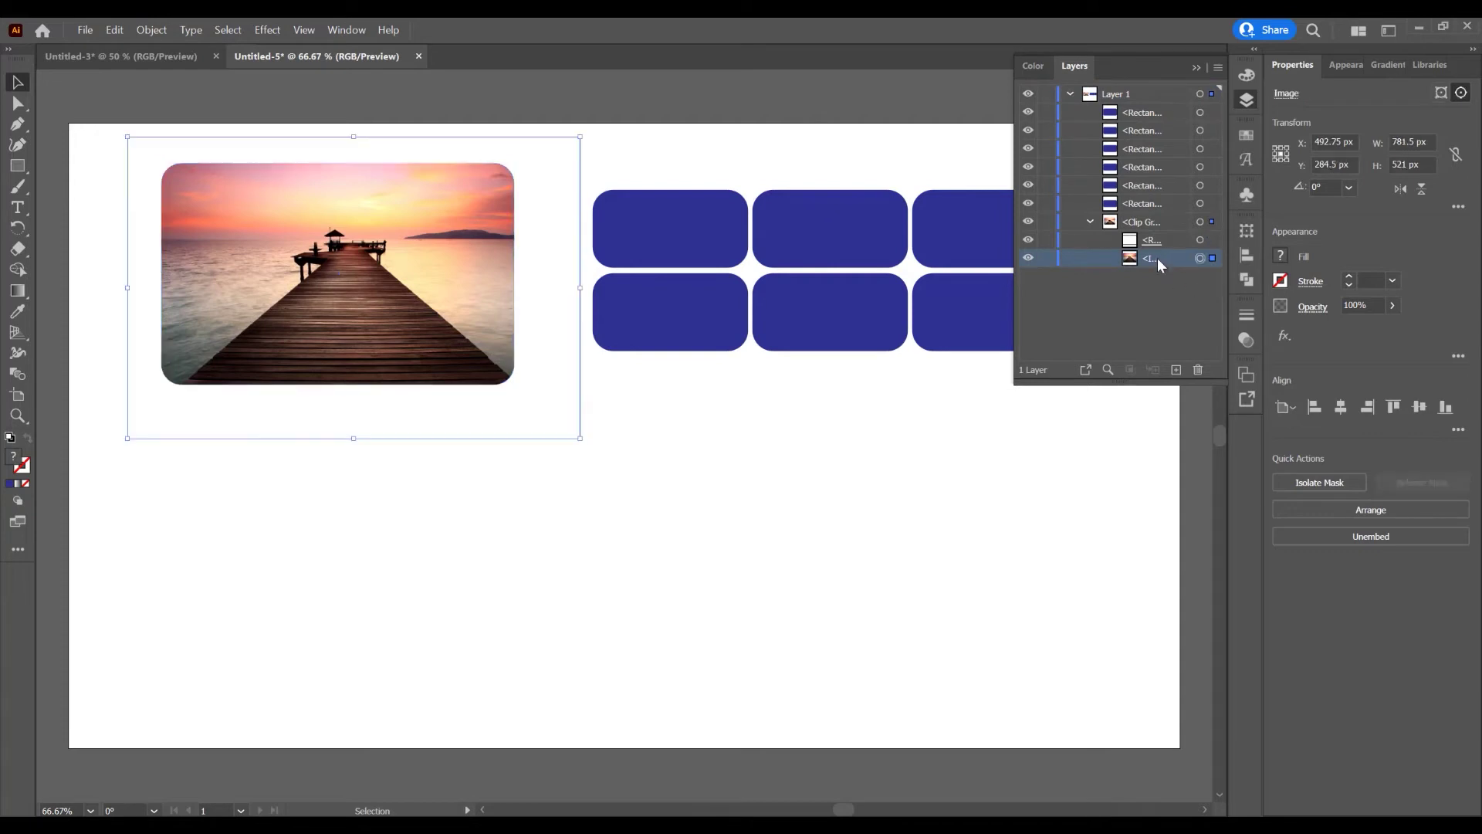
{"action": "left_click_drag", "start_coordinate": [1132, 256], "coordinate": [1132, 216]}
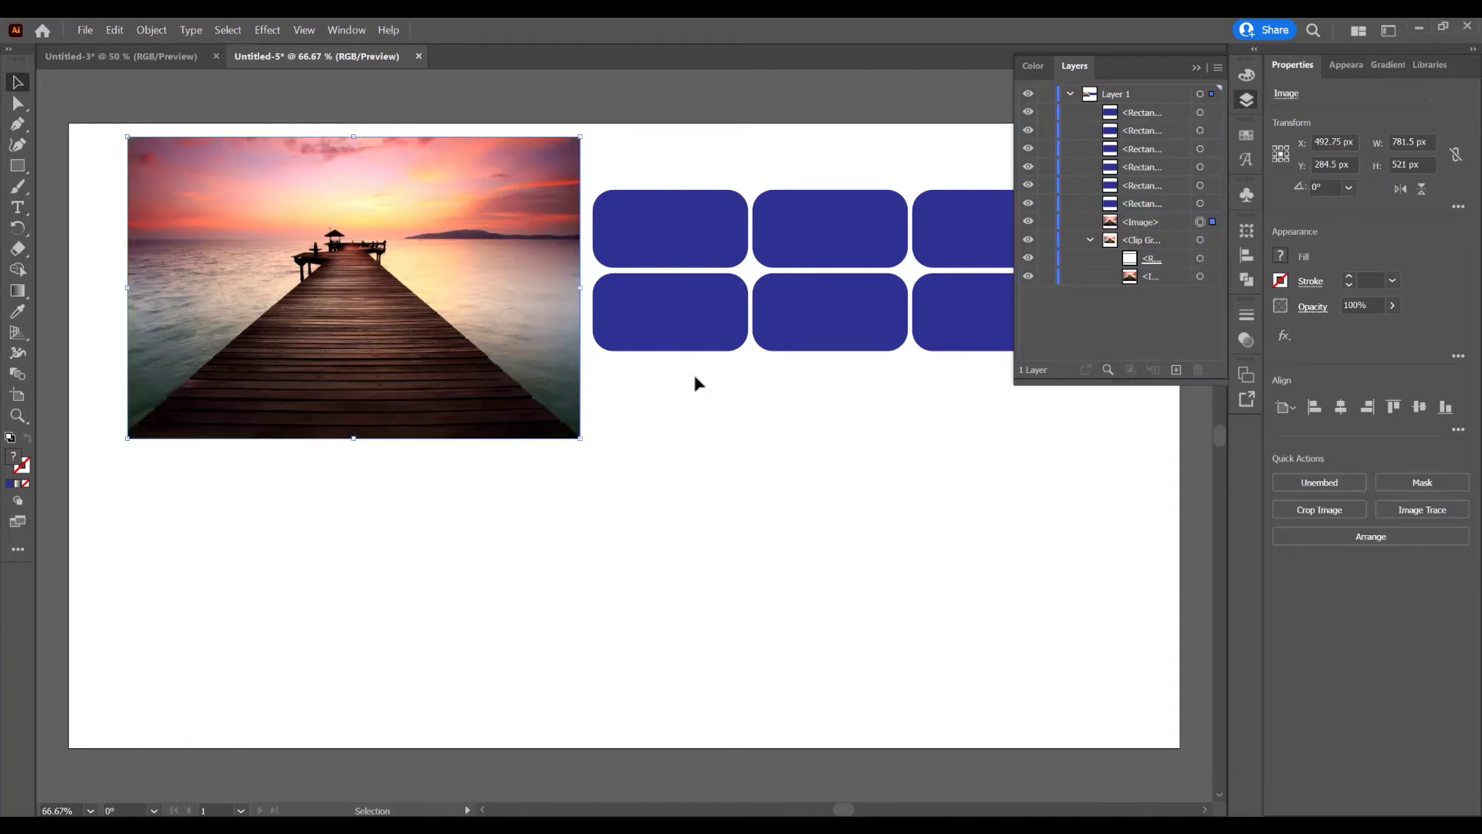
{"action": "scroll", "coordinate": [621, 419], "scroll_direction": "right", "scroll_amount": 1}
{"action": "left_click_drag", "start_coordinate": [280, 335], "coordinate": [734, 327]}
Enlarge the photo to cover all six tiles, select everything, and make a clipping mask
{"action": "key", "text": "space"}
{"action": "left_click_drag", "start_coordinate": [867, 460], "coordinate": [726, 463]}
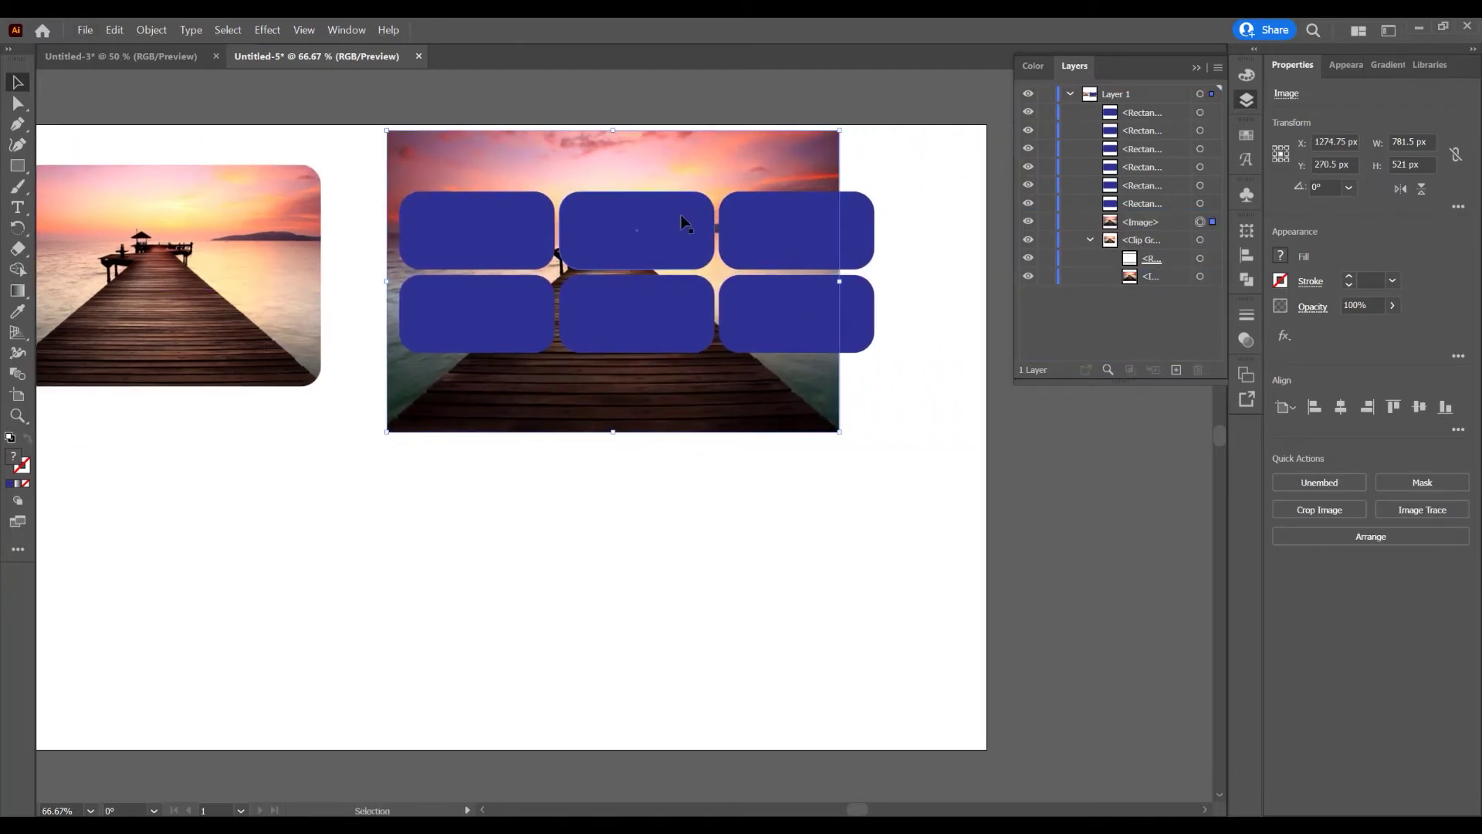
{"action": "left_click_drag", "start_coordinate": [837, 430], "coordinate": [896, 472]}
{"action": "left_click", "coordinate": [859, 481]}
{"action": "left_click_drag", "start_coordinate": [947, 540], "coordinate": [394, 200]}
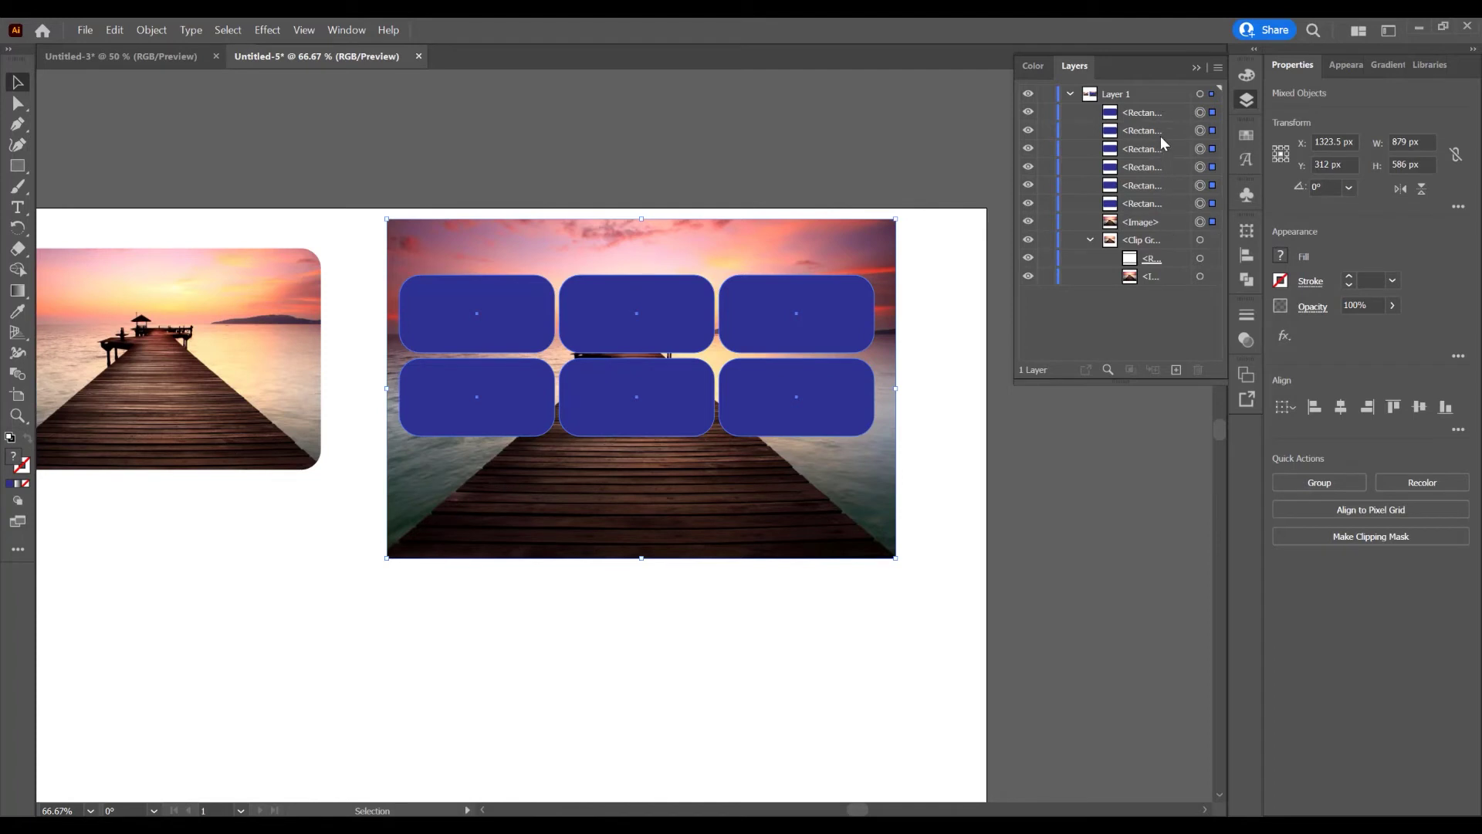
{"action": "left_click", "coordinate": [1364, 537]}
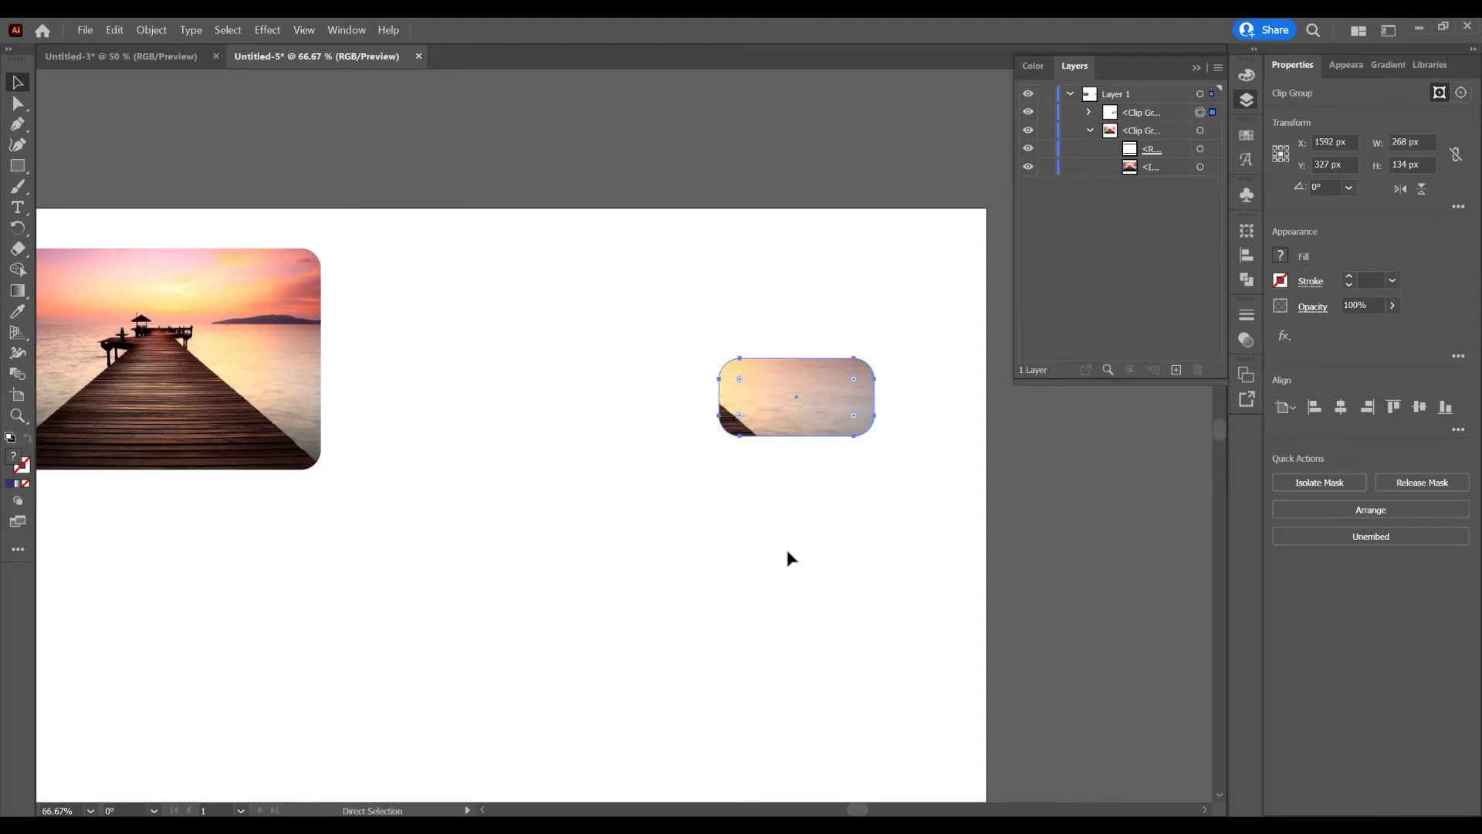
Undo the single-tile clip and Shift-select all six blue tiles
{"action": "key", "text": "ctrl+z"}
{"action": "left_click", "coordinate": [786, 334], "text": "shift"}
{"action": "left_click", "coordinate": [627, 303], "text": "shift"}
{"action": "left_click", "coordinate": [624, 394], "text": "shift"}
{"action": "left_click", "coordinate": [502, 393], "text": "shift"}
{"action": "left_click", "coordinate": [505, 320], "text": "shift"}
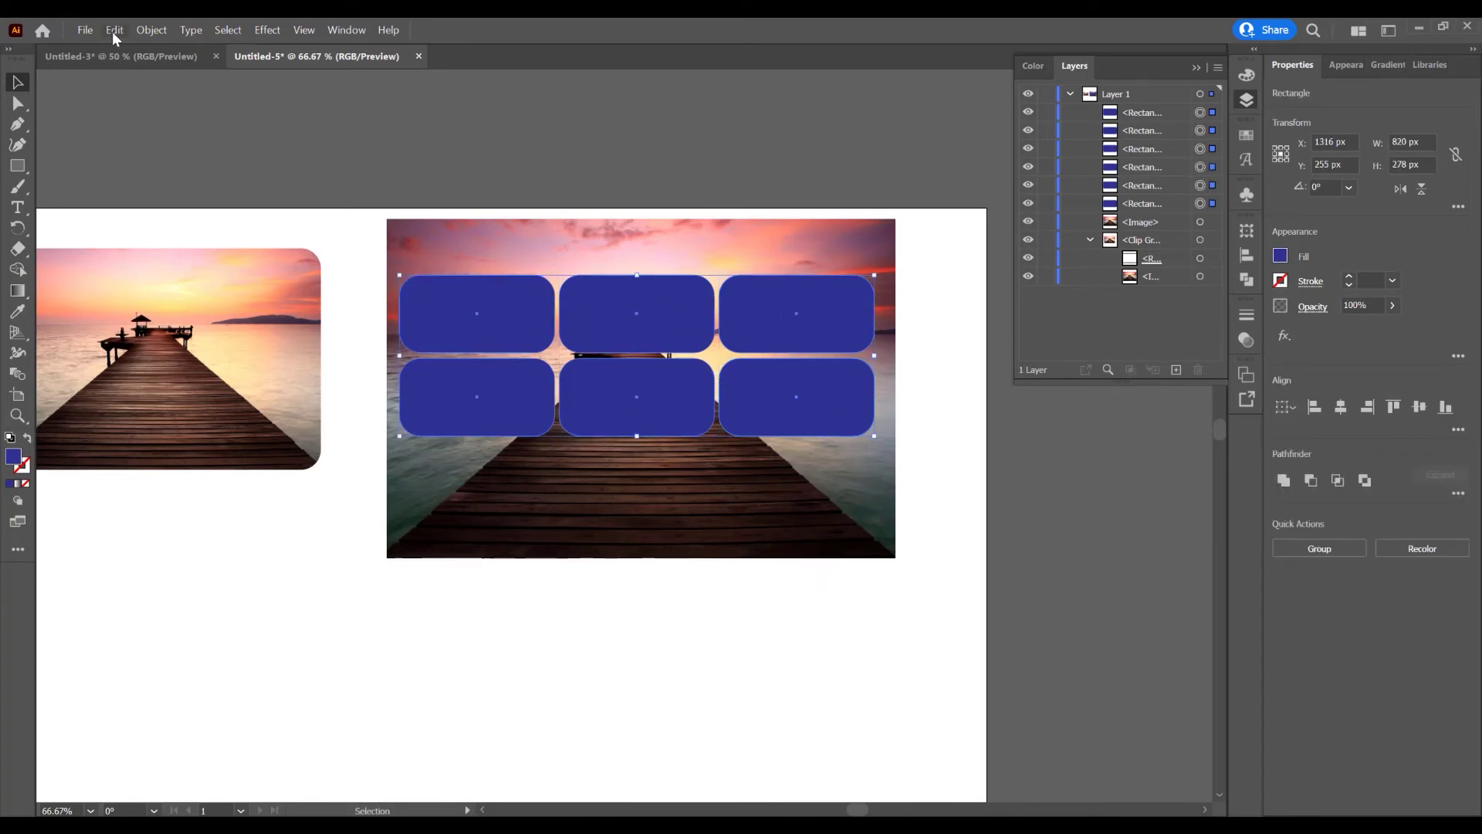
Combine the tiles with Compound Path > Make and add the pier photo to the selection
{"action": "left_click", "coordinate": [151, 29]}
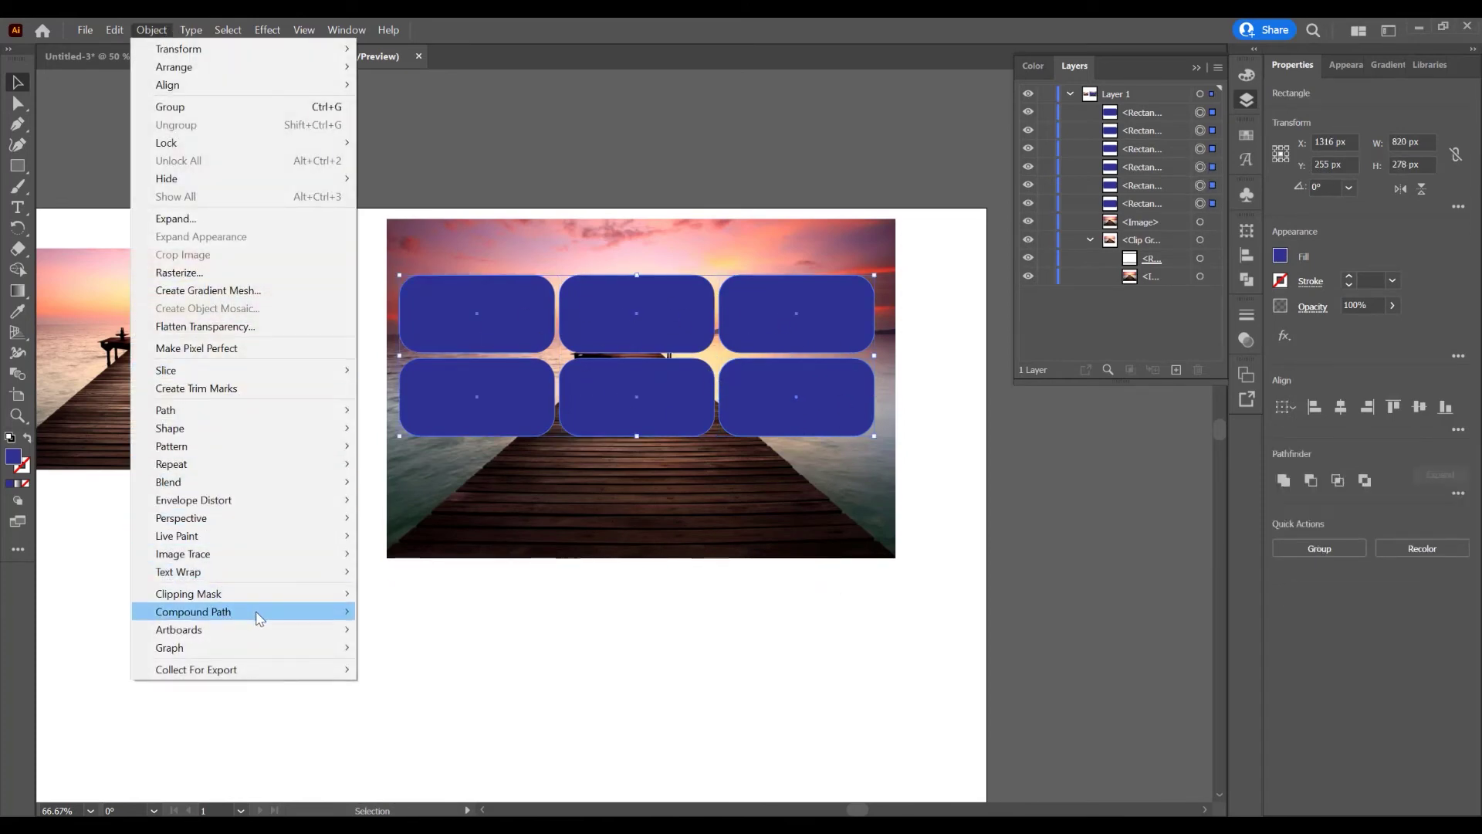
{"action": "mouse_move", "coordinate": [248, 614]}
{"action": "left_click", "coordinate": [433, 612]}
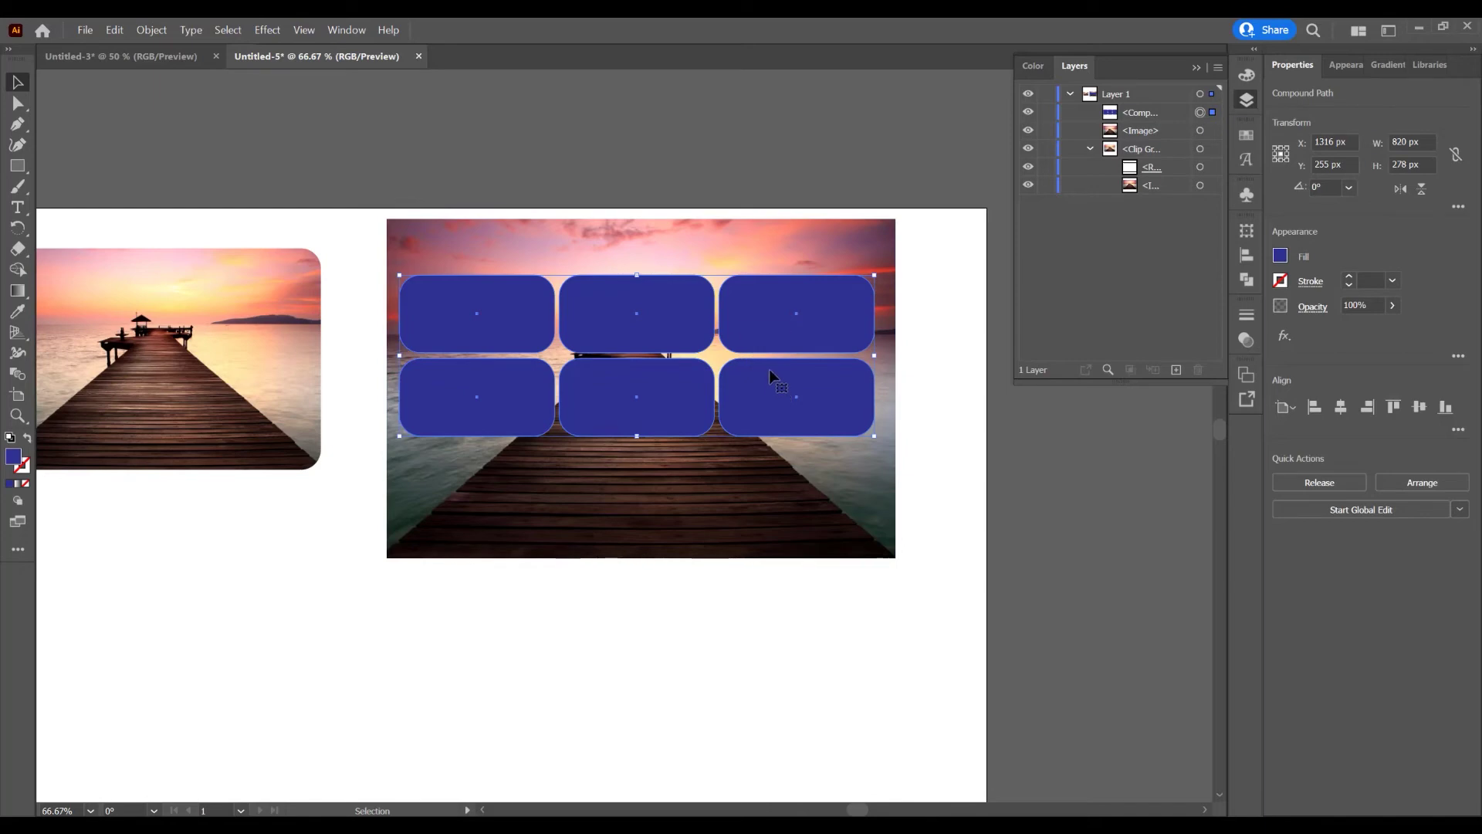
{"action": "left_click", "coordinate": [824, 511], "text": "shift"}
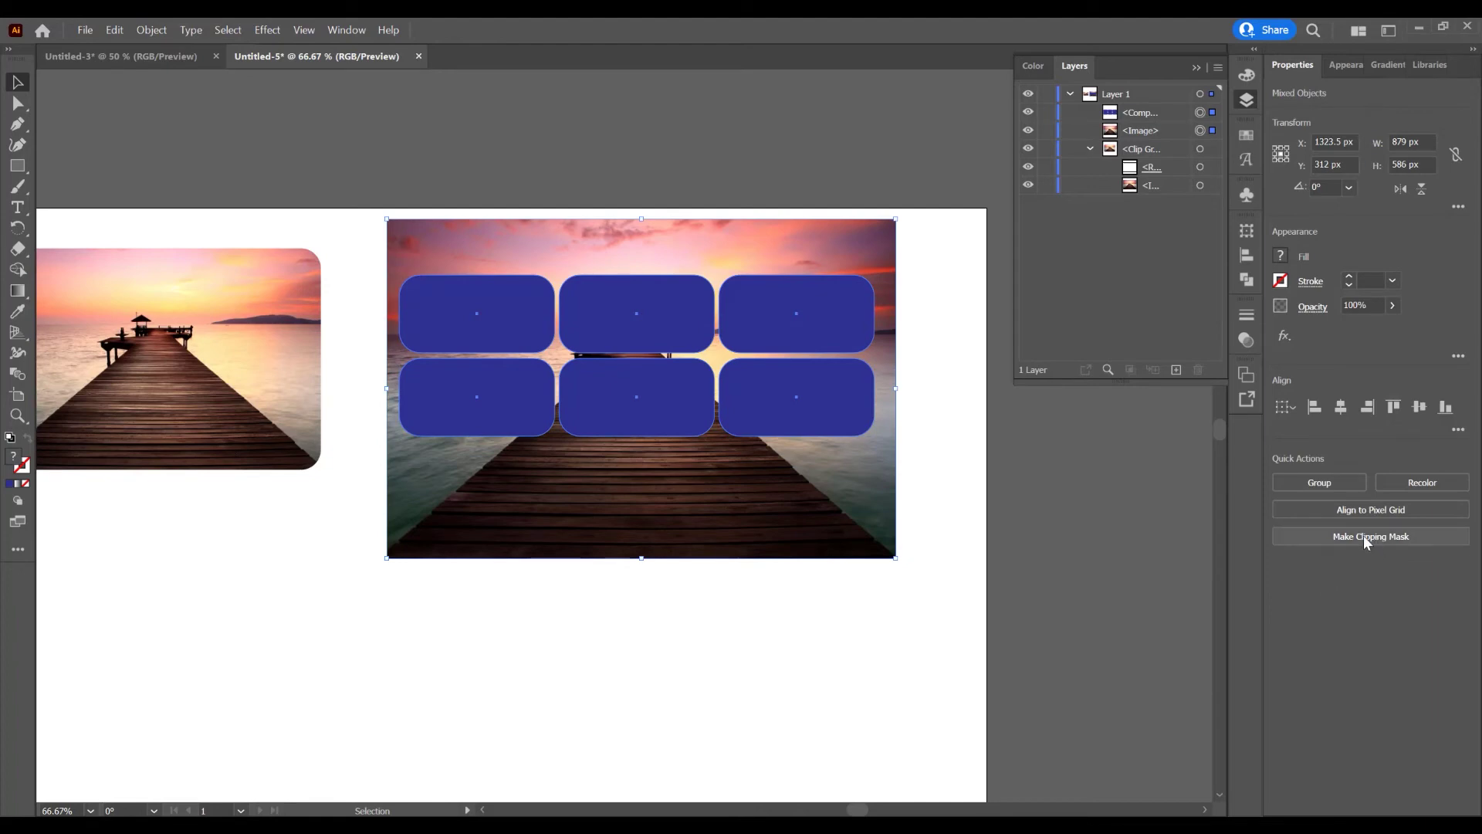
Clip the pier photo into the six-tile compound shape with Make Clipping Mask
{"action": "left_click", "coordinate": [1359, 535]}
{"action": "left_click", "coordinate": [667, 555]}
{"action": "left_click", "coordinate": [816, 316]}
Shrink the photo slightly inside the tiles and nudge it into position
{"action": "left_click", "coordinate": [1089, 112]}
{"action": "left_click_drag", "start_coordinate": [841, 505], "coordinate": [845, 495]}
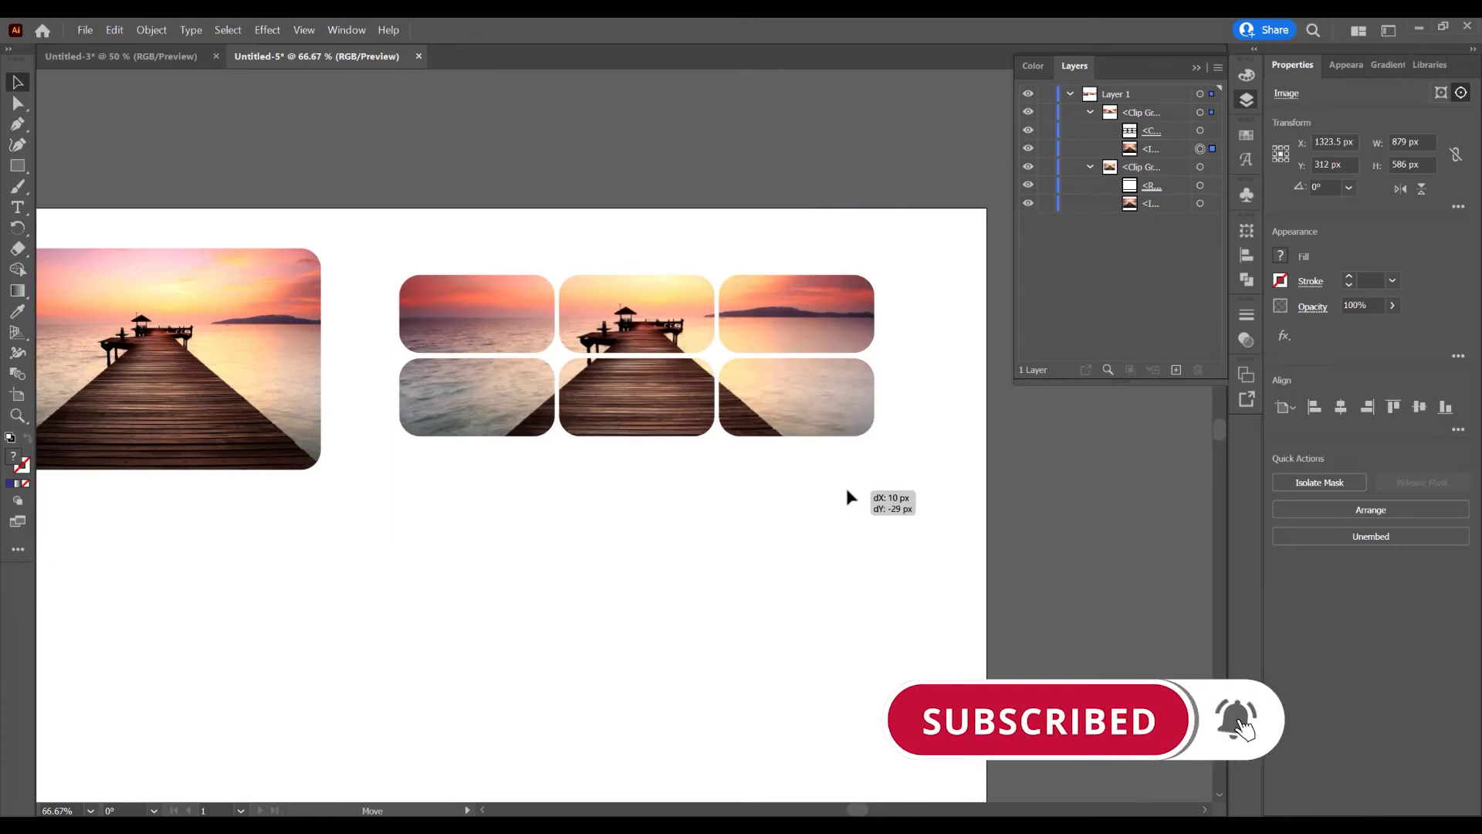
{"action": "left_click_drag", "start_coordinate": [900, 551], "coordinate": [885, 528]}
{"action": "left_click_drag", "start_coordinate": [792, 500], "coordinate": [796, 516]}
{"action": "left_click_drag", "start_coordinate": [631, 685], "coordinate": [721, 573]}
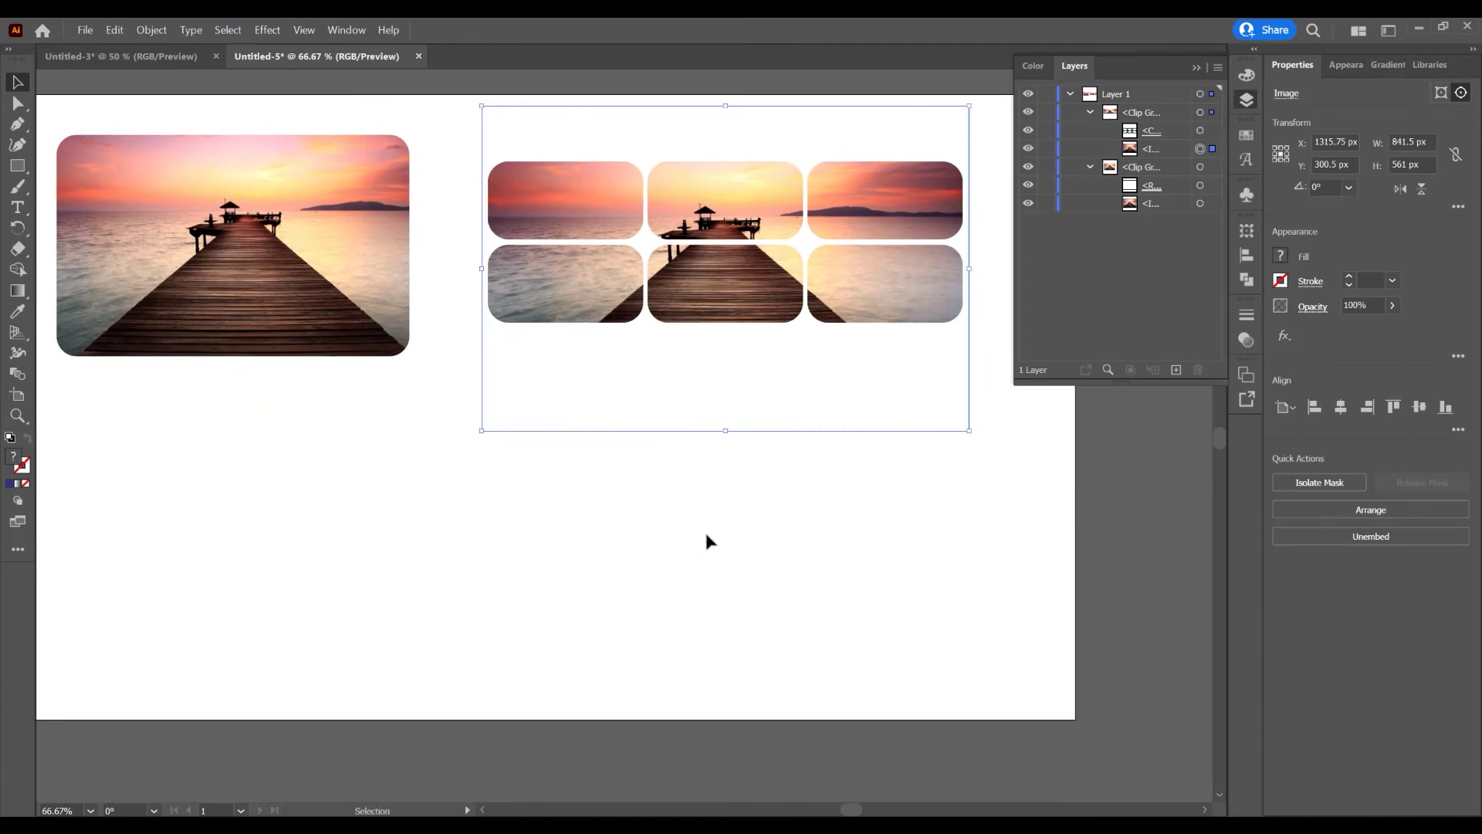
{"action": "left_click", "coordinate": [17, 208]}
{"action": "left_click_drag", "start_coordinate": [17, 215], "coordinate": [86, 207]}
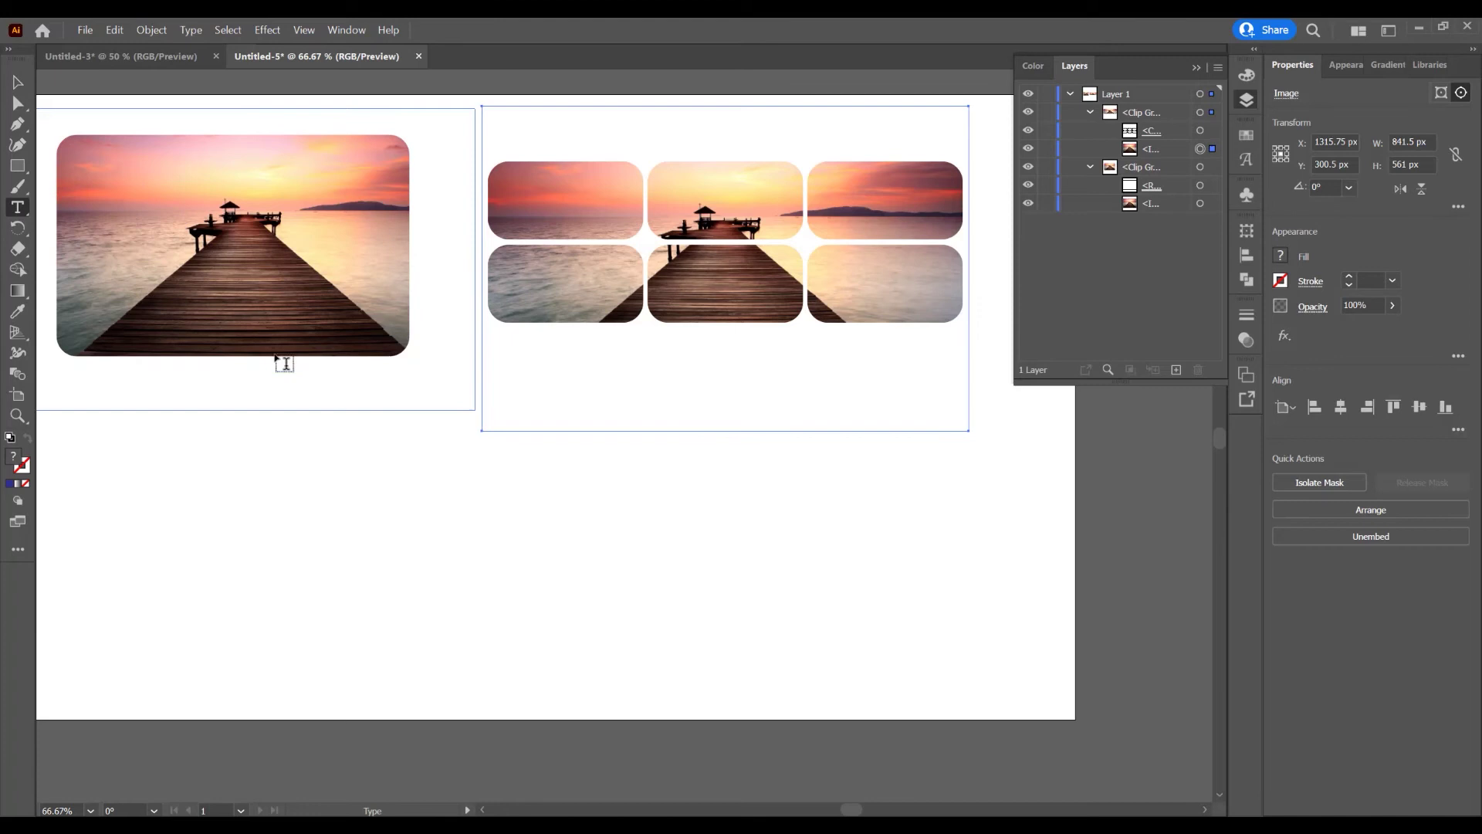
Type 'Tutorial' below the photos and scale it up large
{"action": "left_click", "coordinate": [316, 599]}
{"action": "type", "text": "Tutorial"}
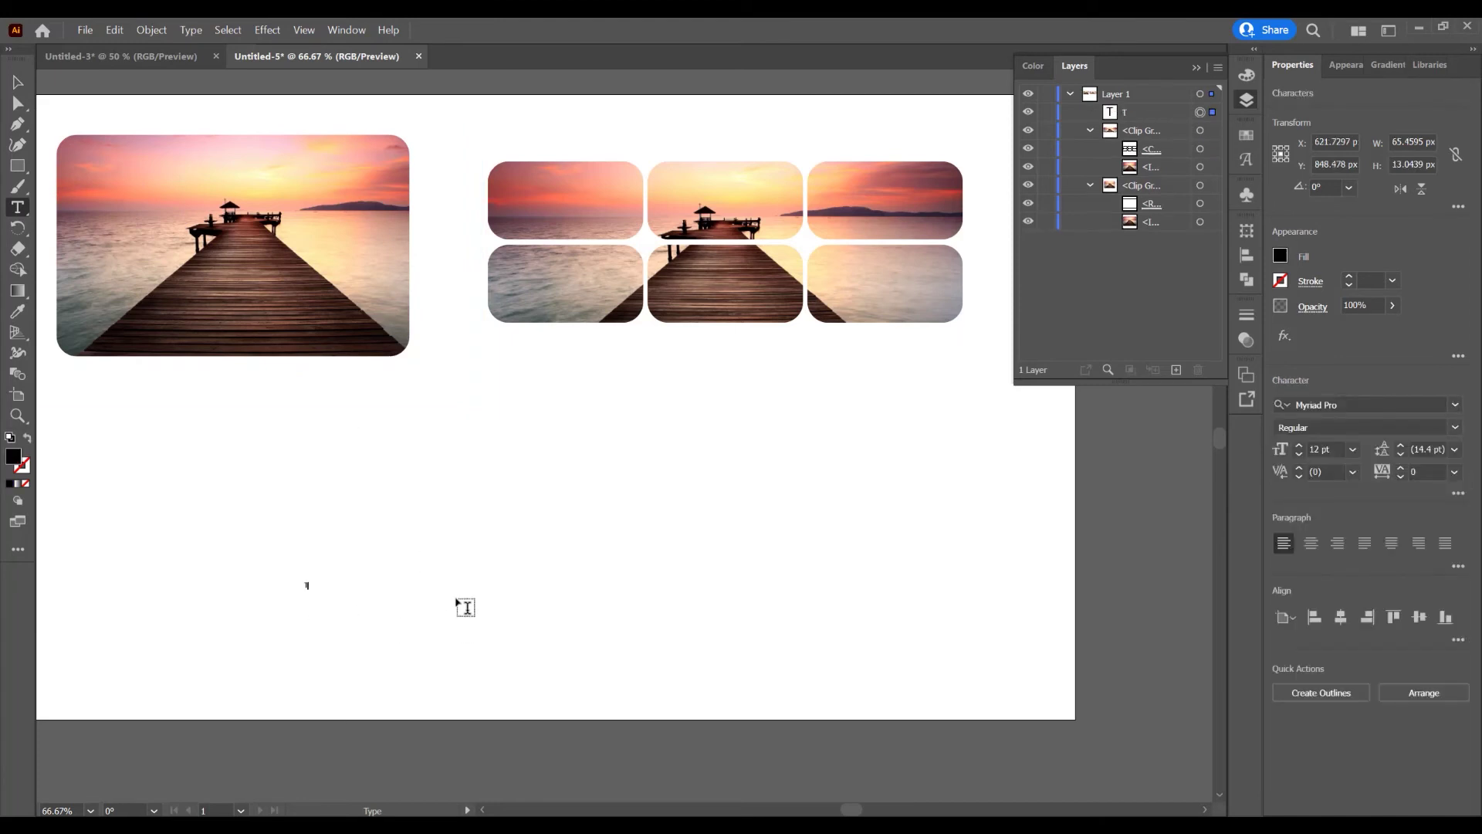
{"action": "key", "text": "Escape"}
{"action": "left_click_drag", "start_coordinate": [327, 590], "coordinate": [1045, 777]}
{"action": "left_click_drag", "start_coordinate": [901, 725], "coordinate": [761, 579]}
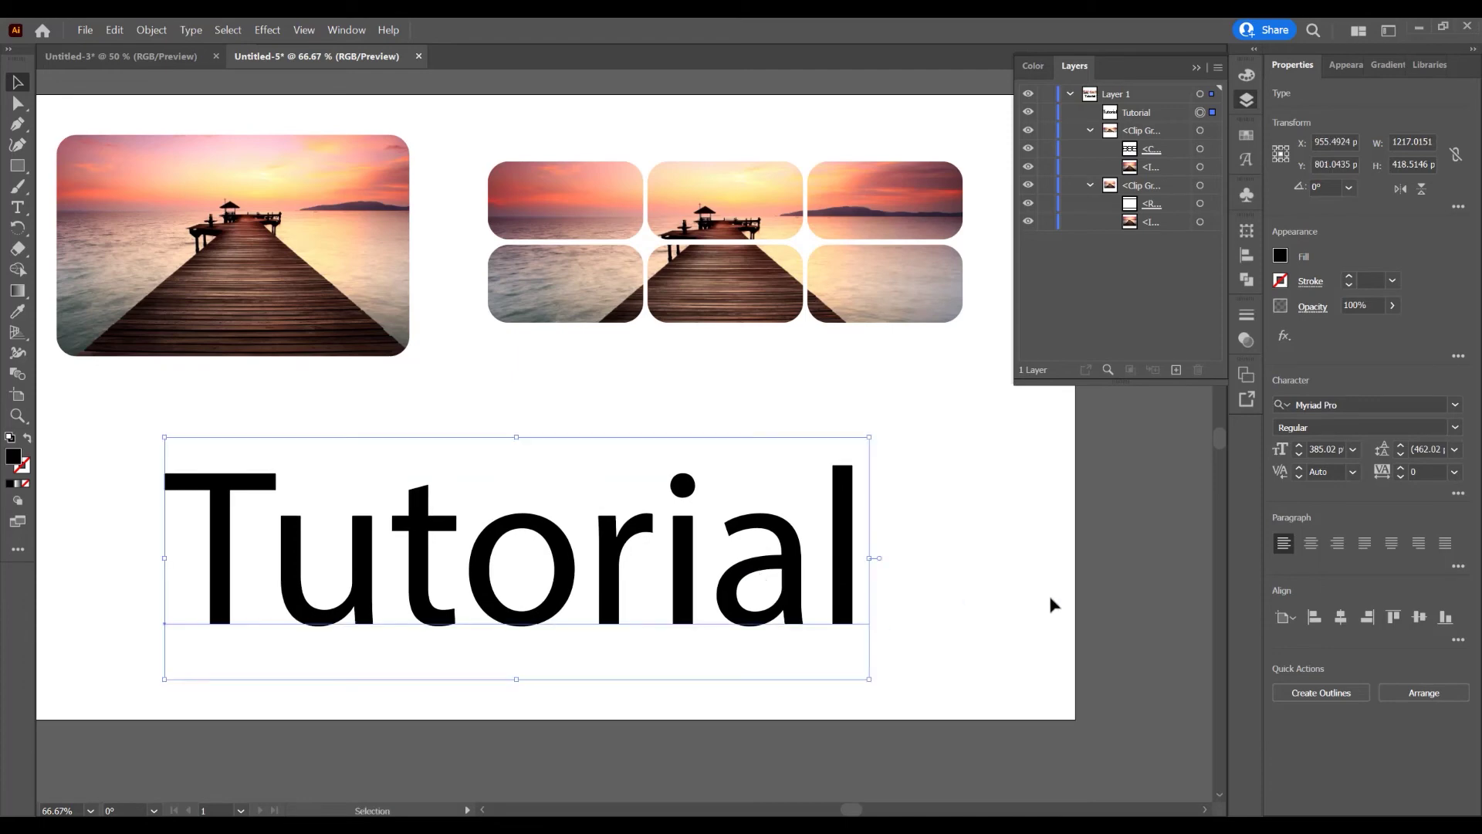
Set 'Tutorial' to Poppins Black with -50 tracking and move it under the photos
{"action": "left_click", "coordinate": [1456, 405]}
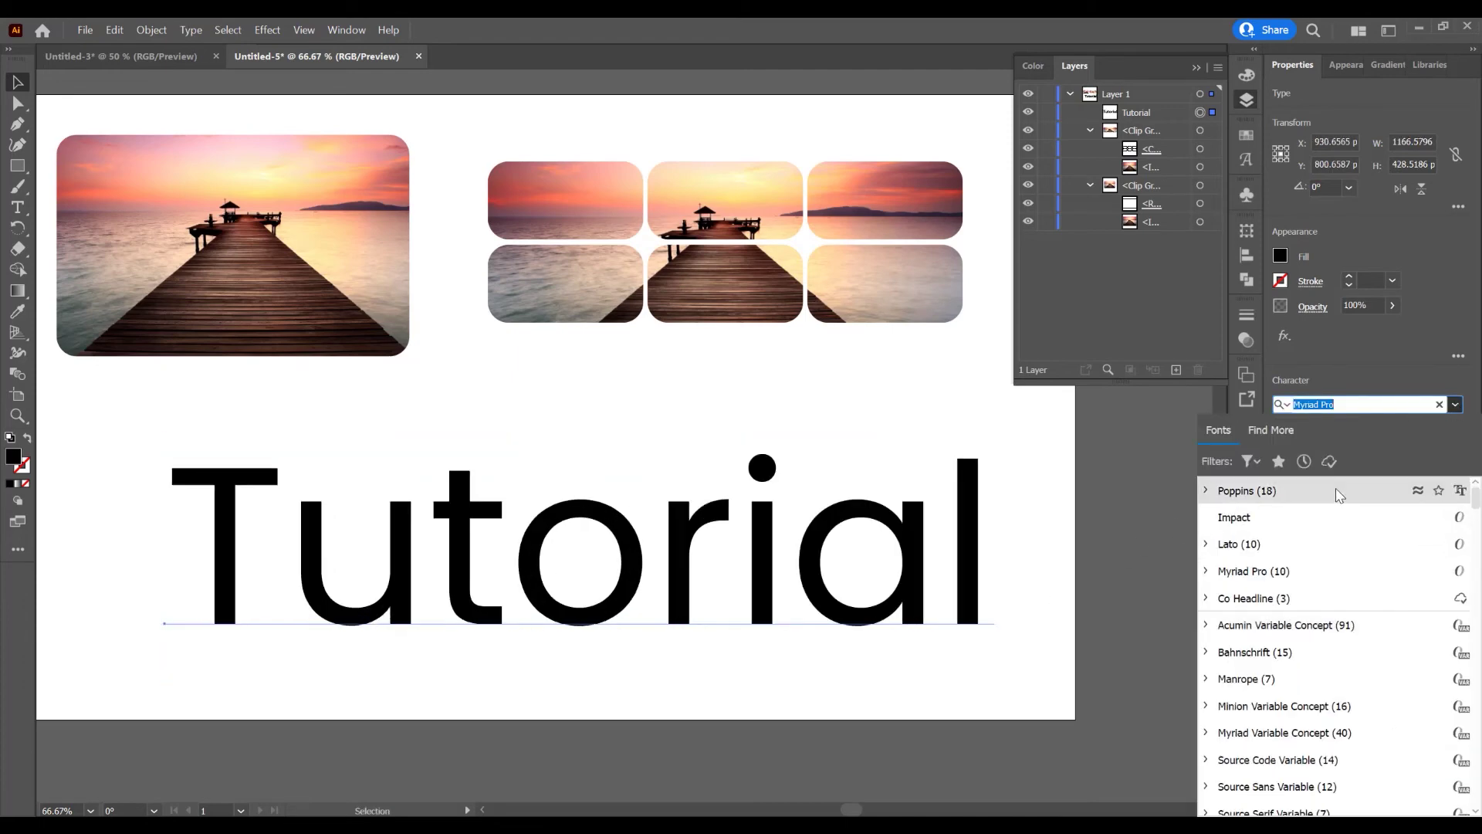
{"action": "left_click", "coordinate": [1337, 495]}
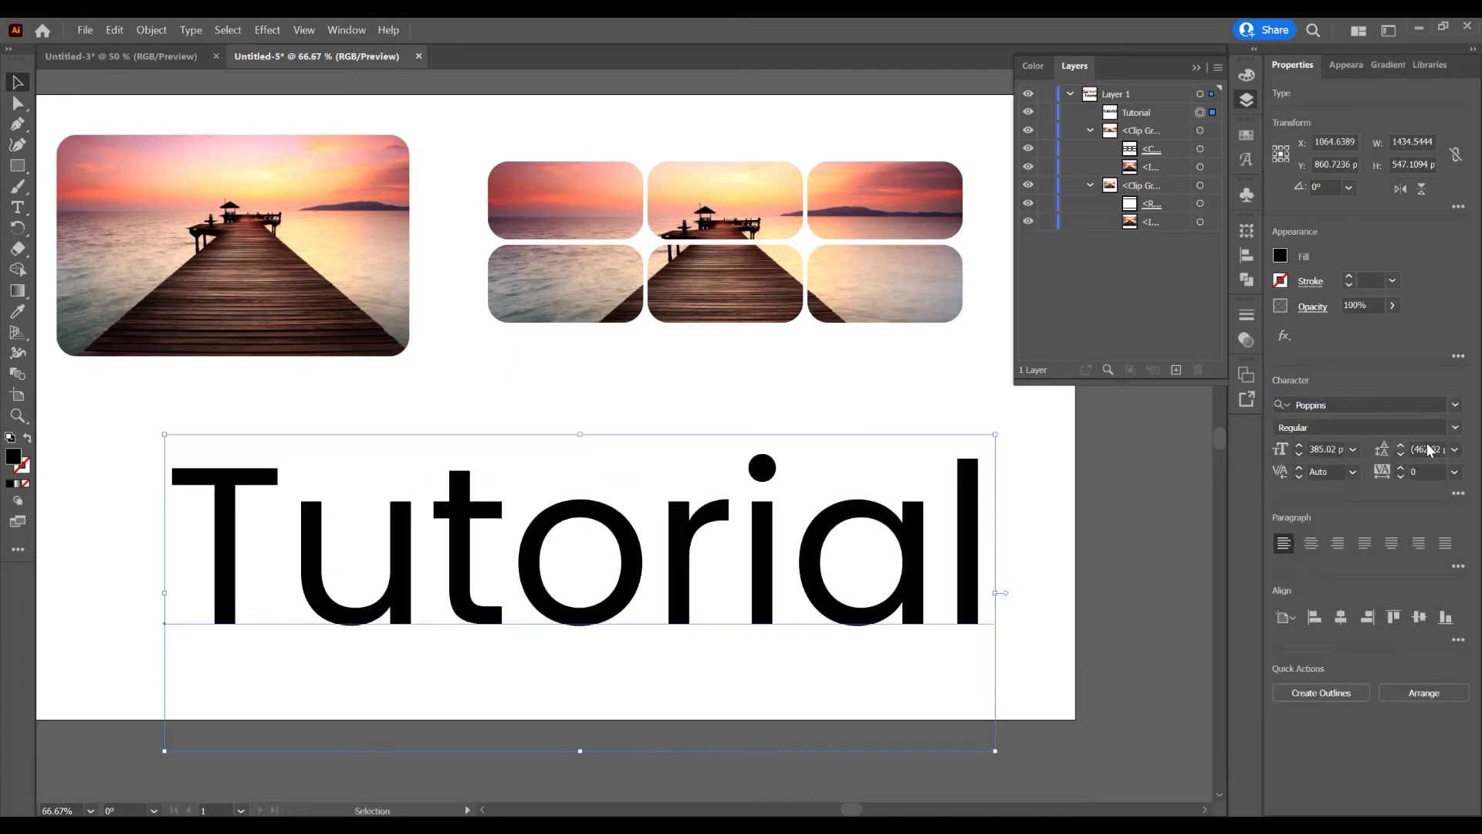
{"action": "left_click", "coordinate": [1456, 427]}
{"action": "left_click", "coordinate": [1325, 755]}
{"action": "left_click_drag", "start_coordinate": [911, 614], "coordinate": [837, 609]}
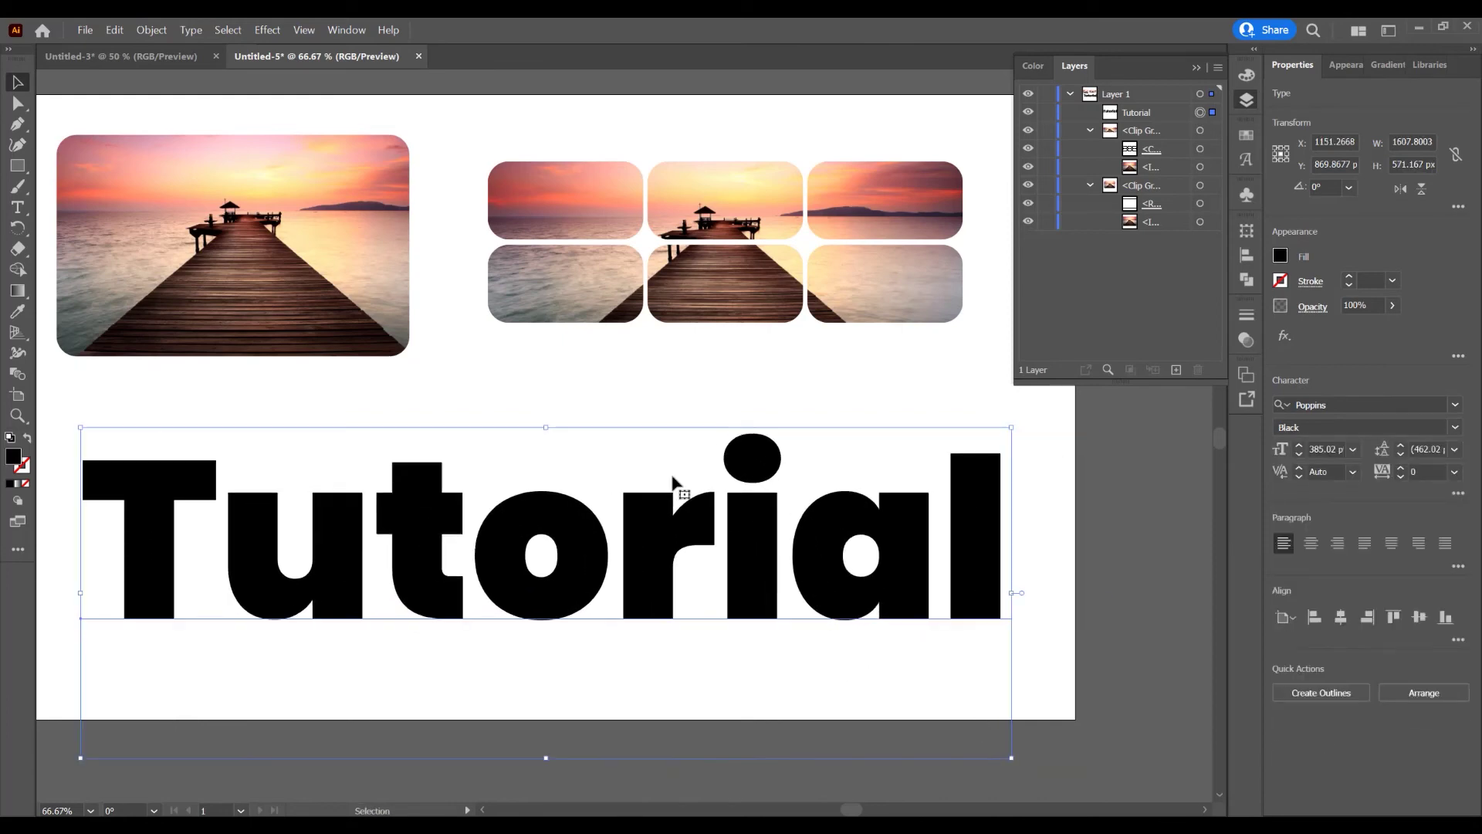
{"action": "key", "text": "ctrl+minus"}
{"action": "left_click", "coordinate": [1455, 472]}
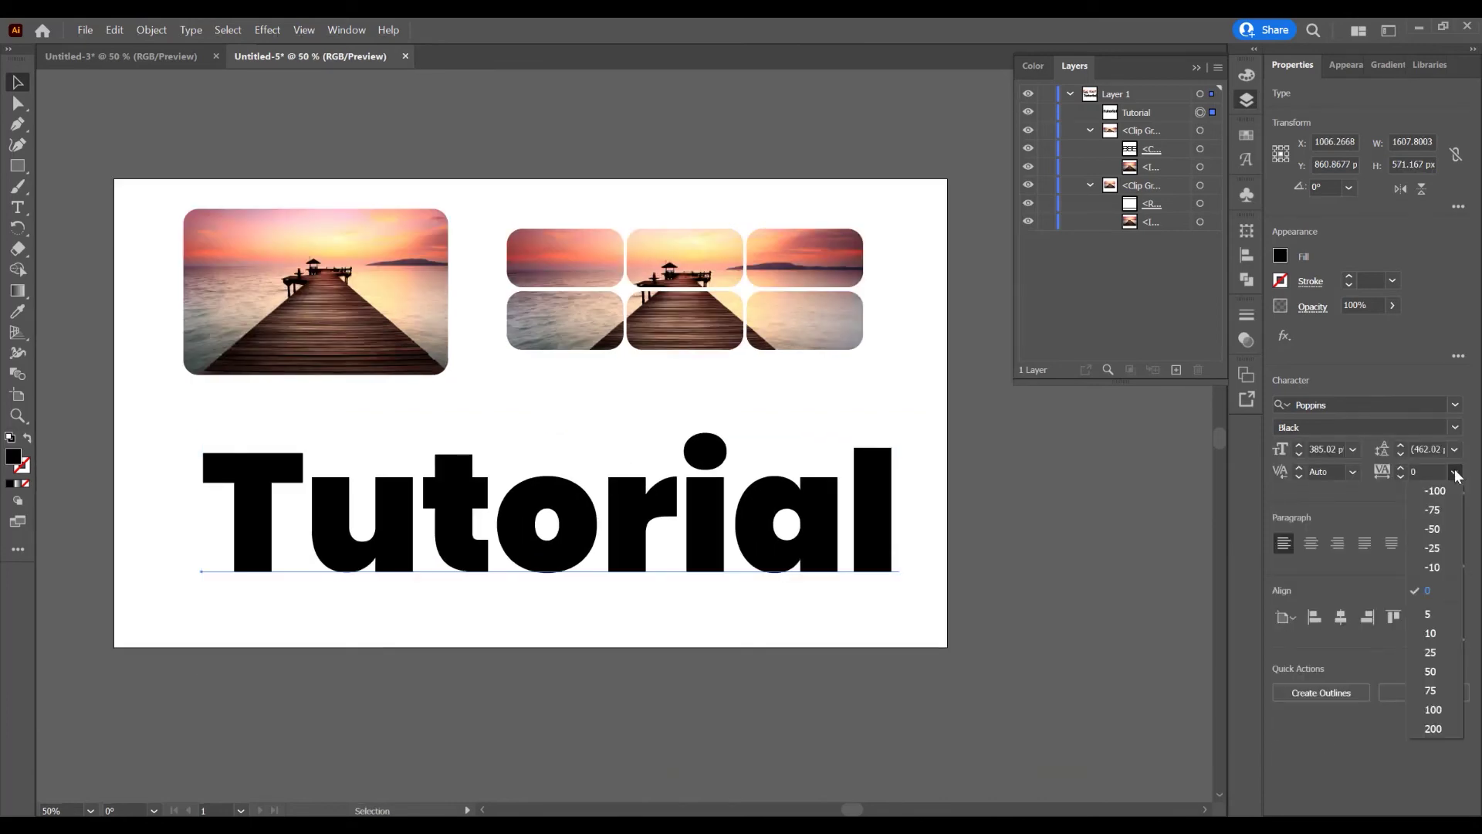
{"action": "left_click", "coordinate": [1434, 530]}
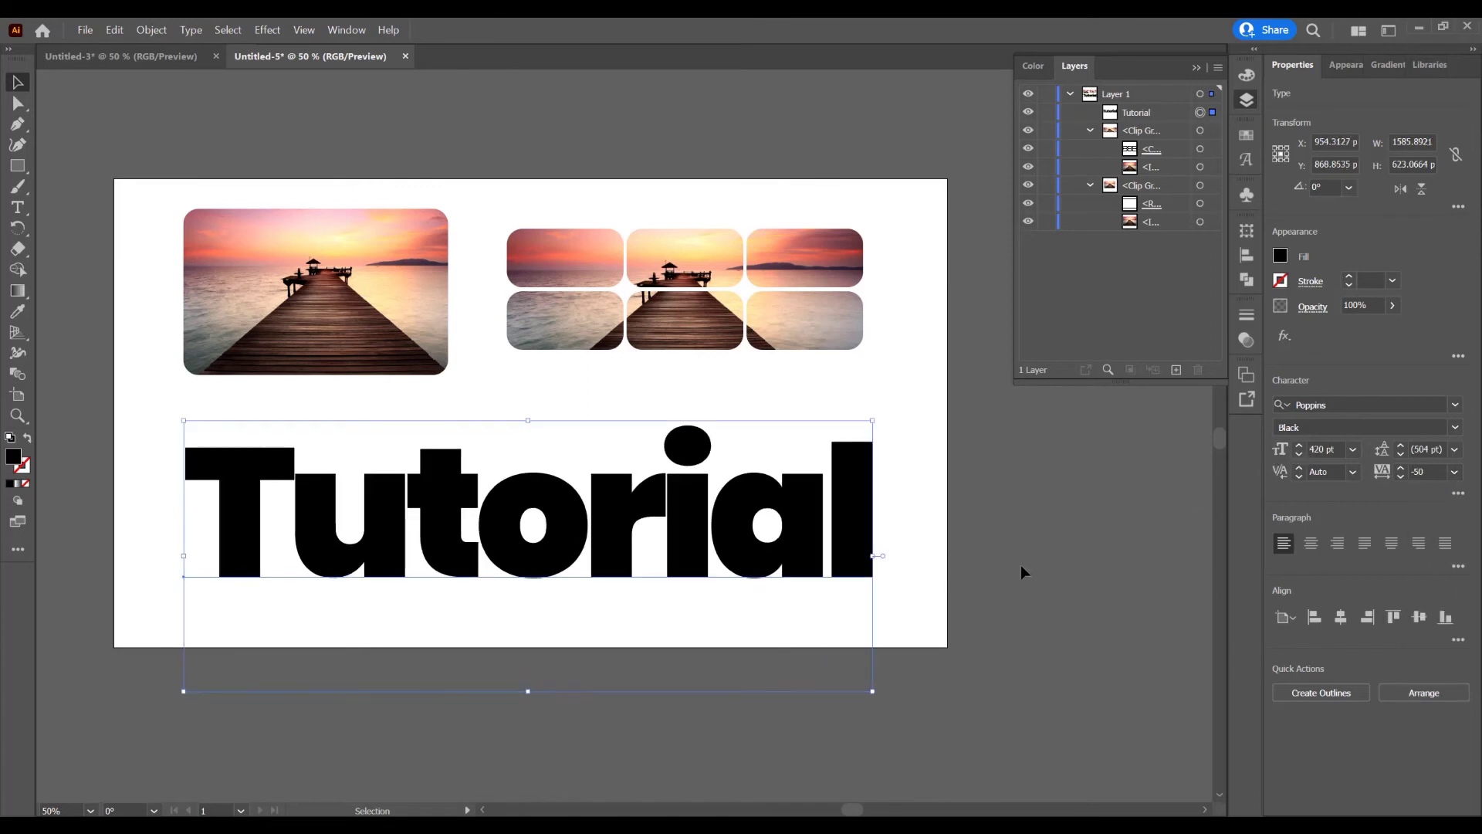
{"action": "left_click", "coordinate": [1021, 572]}
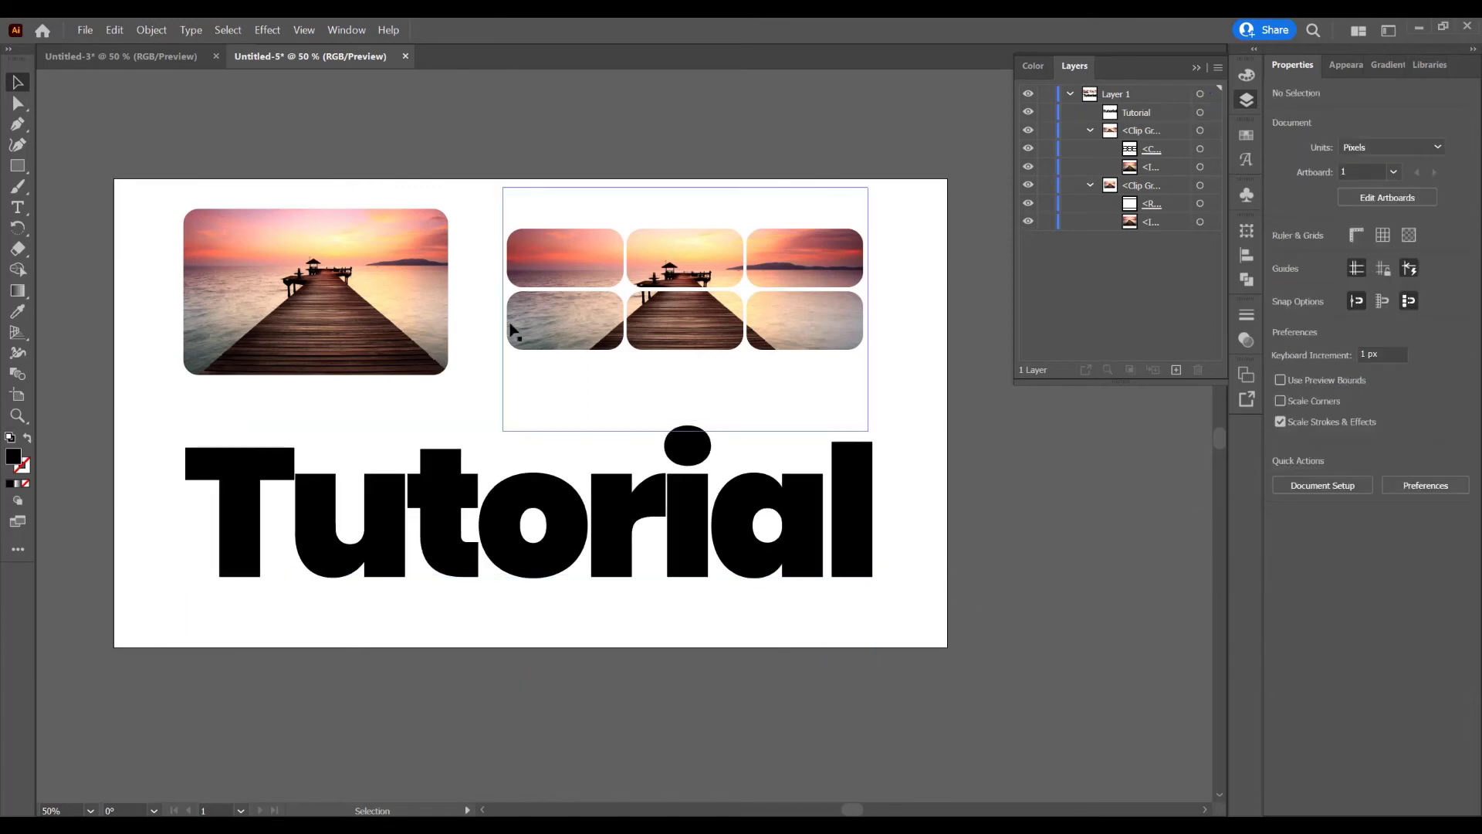
Pull a photo copy out of its clip group, enlarge it behind 'Tutorial', and select both
{"action": "left_click", "coordinate": [1172, 224]}
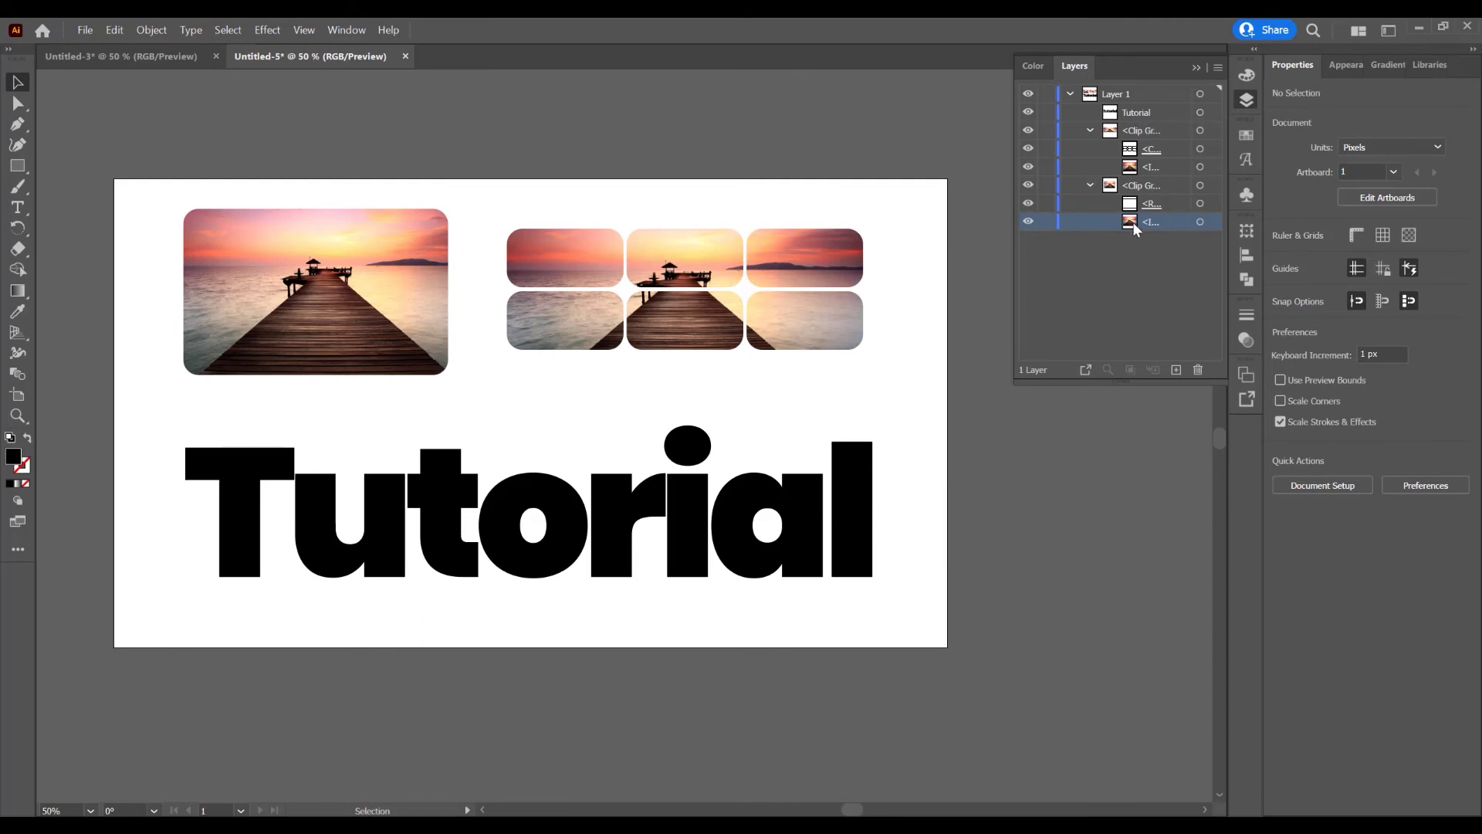
{"action": "left_click_drag", "start_coordinate": [1130, 220], "coordinate": [1133, 124]}
{"action": "left_click_drag", "start_coordinate": [388, 345], "coordinate": [400, 566]}
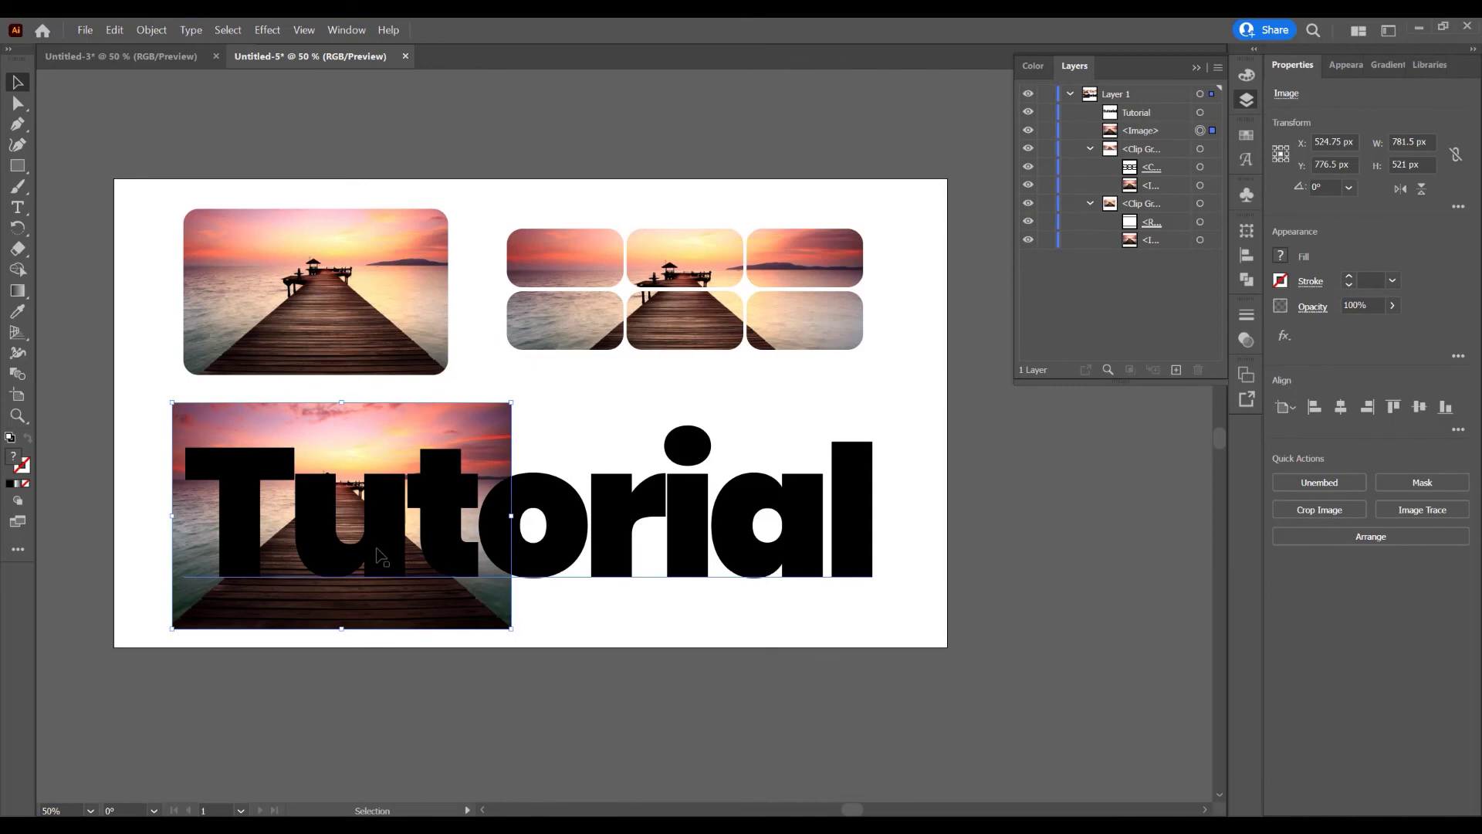
{"action": "left_click_drag", "start_coordinate": [512, 402], "coordinate": [901, 142]}
{"action": "left_click_drag", "start_coordinate": [873, 316], "coordinate": [872, 495]}
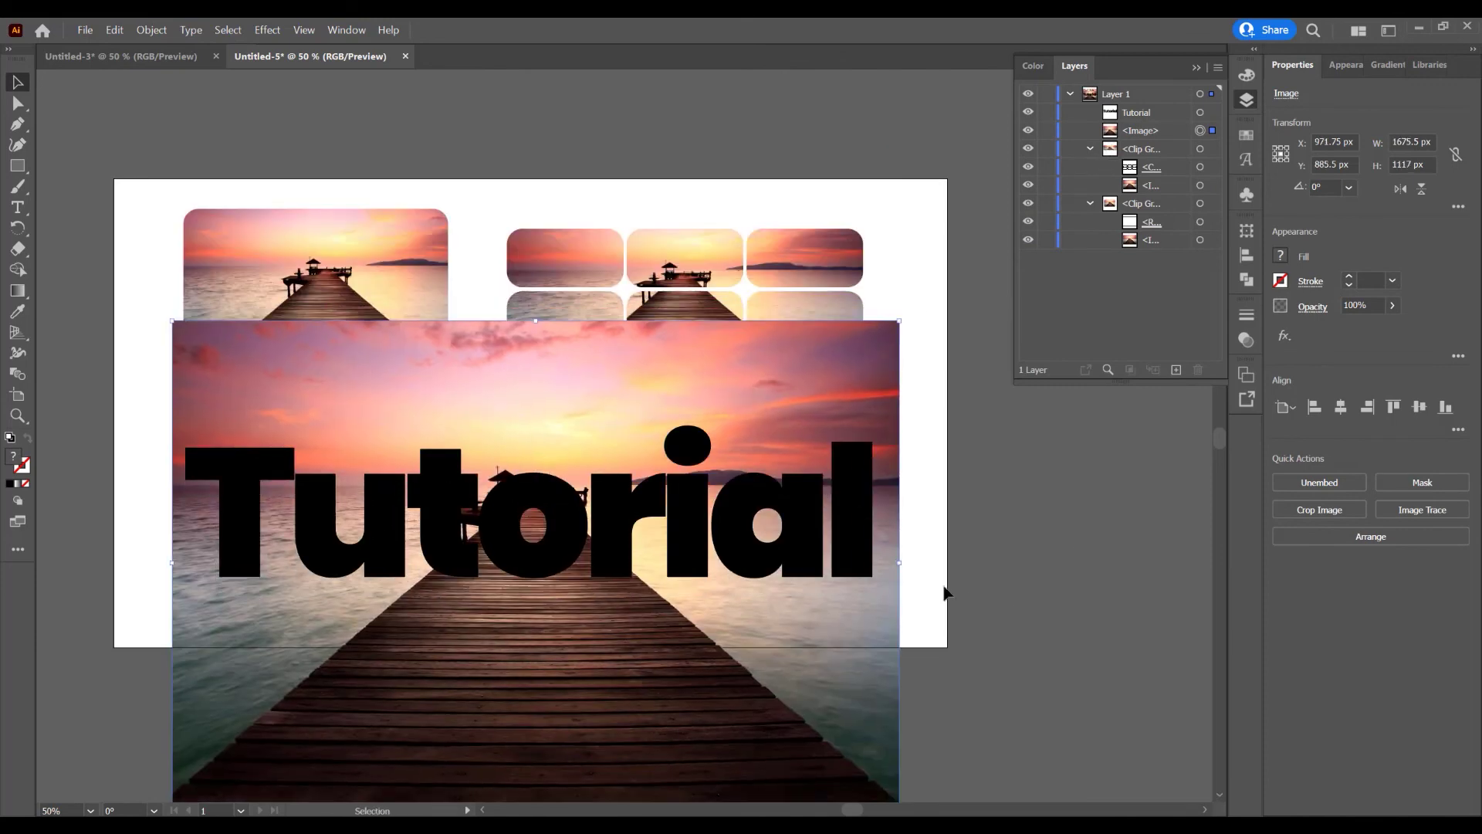
{"action": "left_click", "coordinate": [861, 479]}
{"action": "left_click", "coordinate": [888, 680], "text": "shift"}
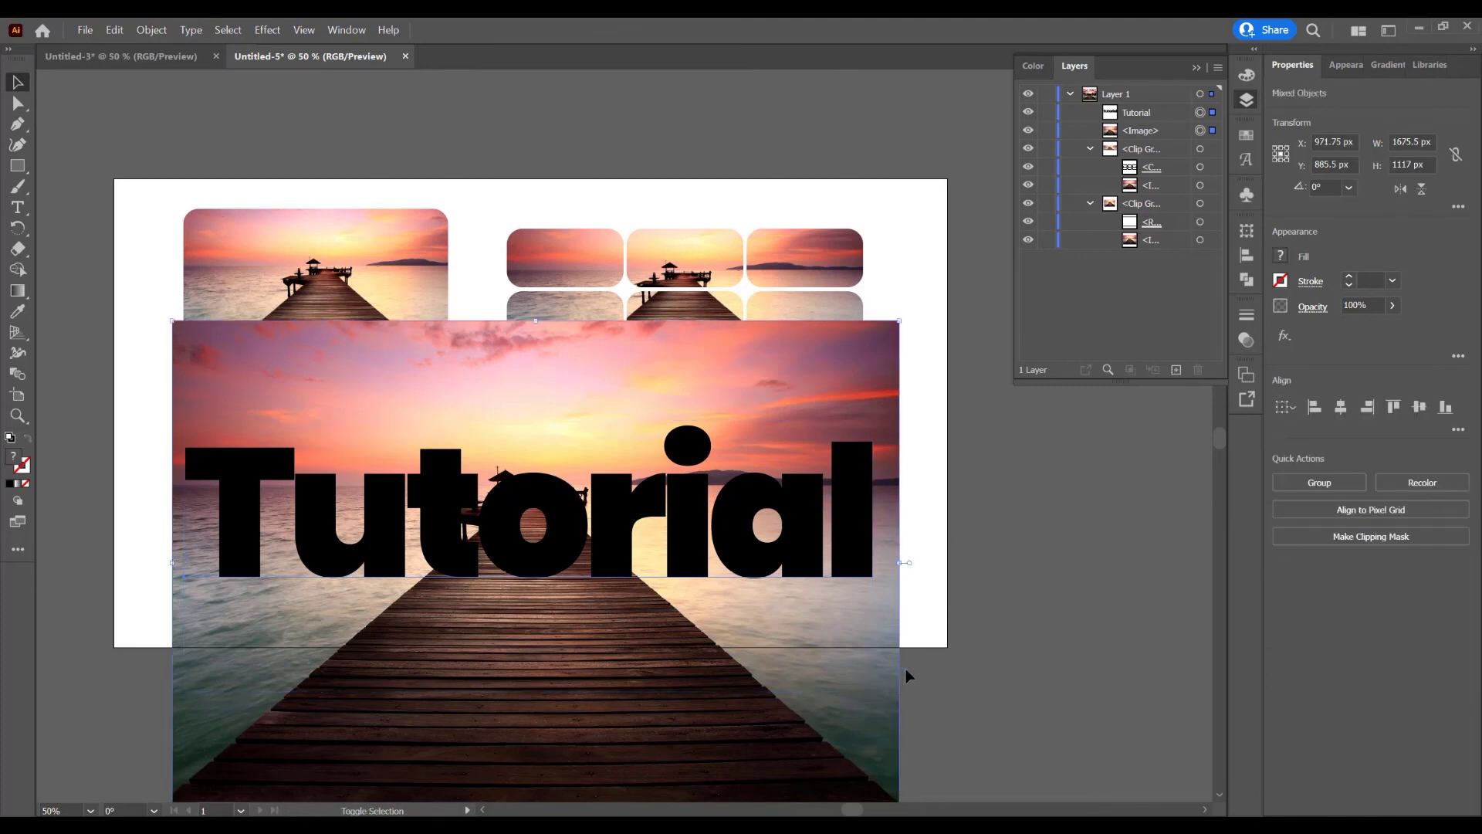
Clip the pier photo inside the Tutorial letters, then shrink and reposition it within them
{"action": "left_click", "coordinate": [1365, 536]}
{"action": "left_click_drag", "start_coordinate": [894, 316], "coordinate": [885, 332]}
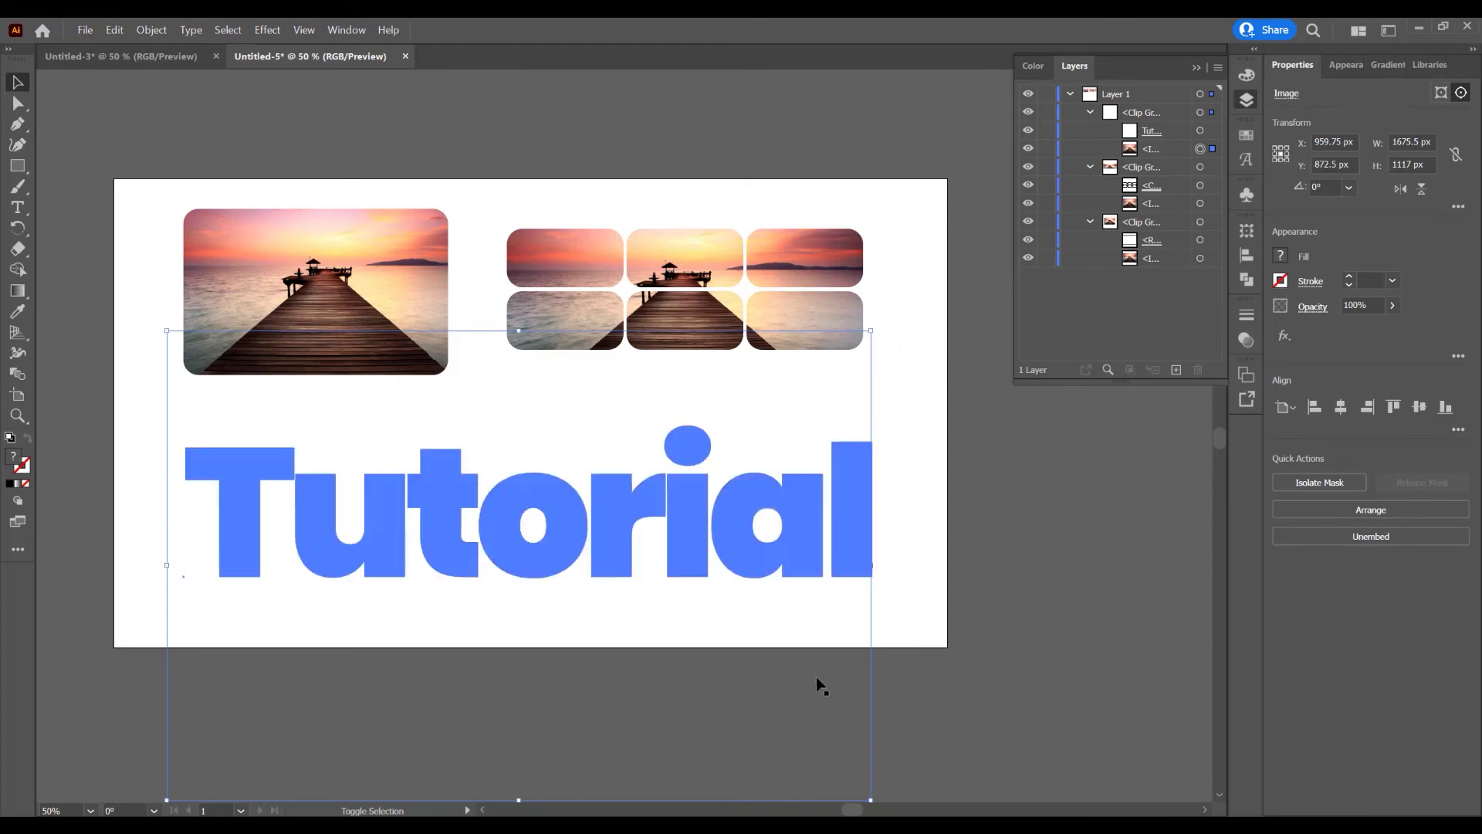
{"action": "left_click_drag", "start_coordinate": [817, 676], "coordinate": [826, 696]}
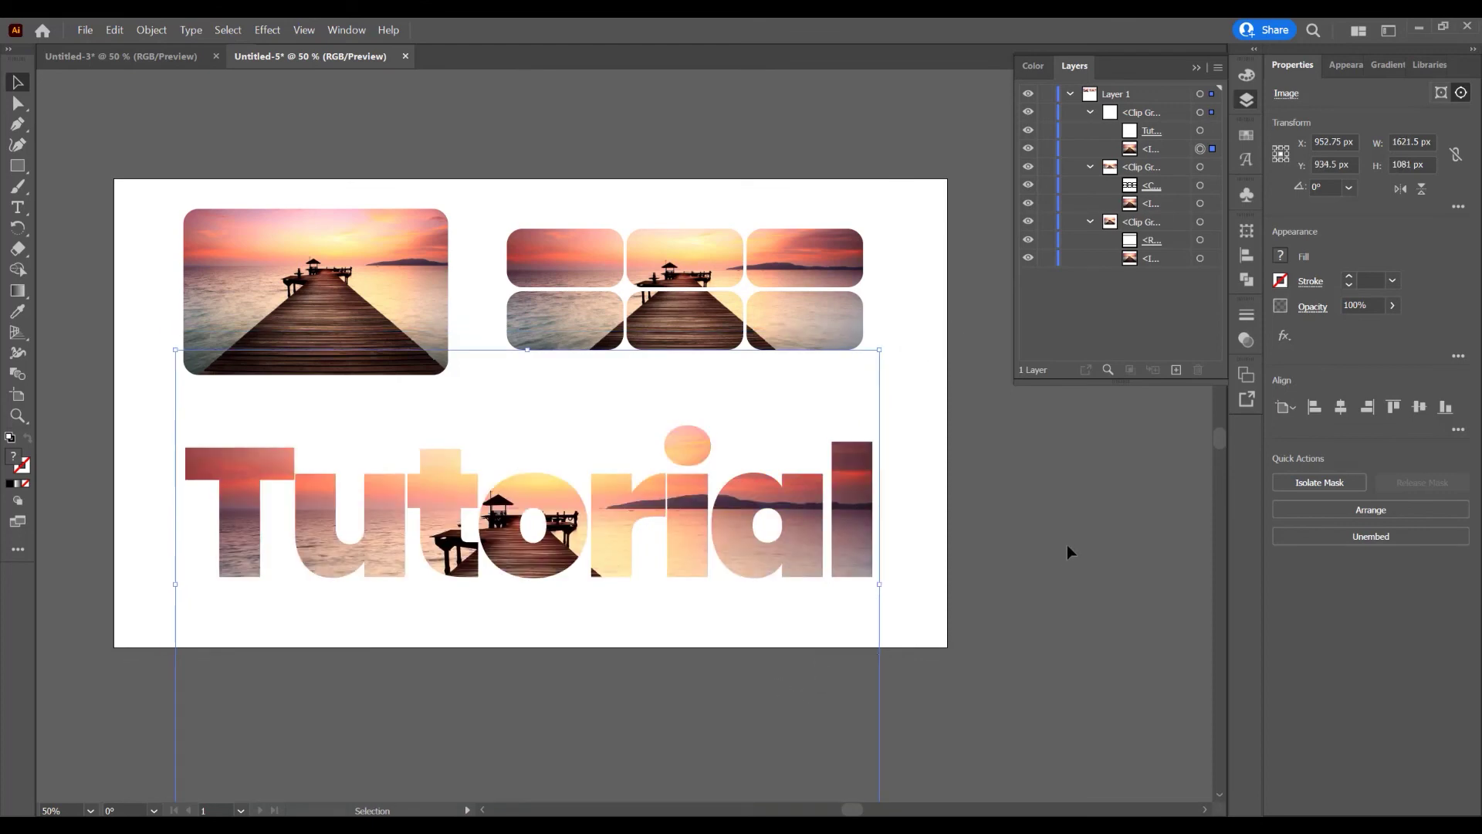
Outline the Tutorial letters with a 1 pt black stroke
{"action": "left_click", "coordinate": [1162, 132]}
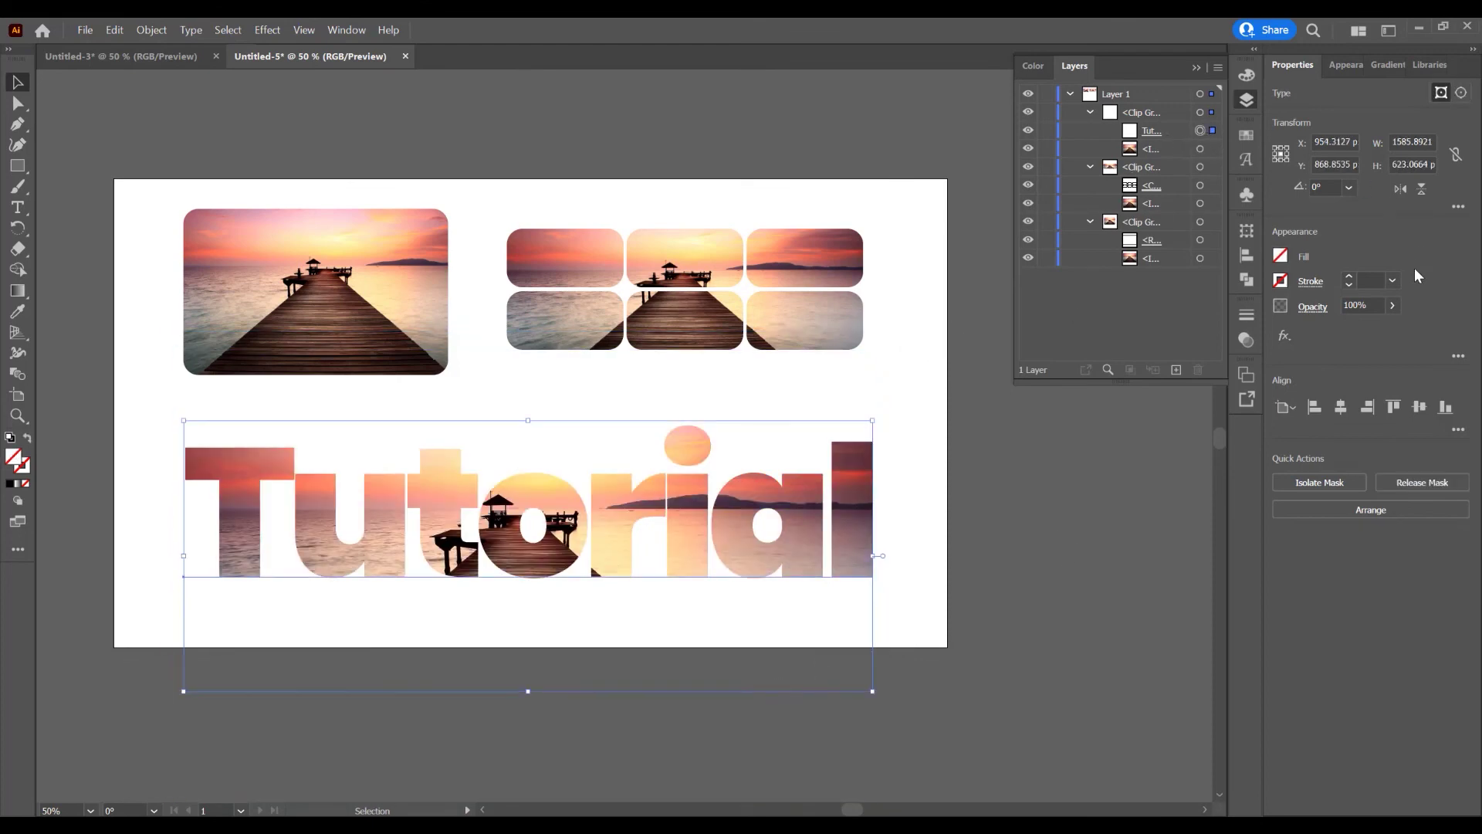
{"action": "left_click", "coordinate": [1348, 277]}
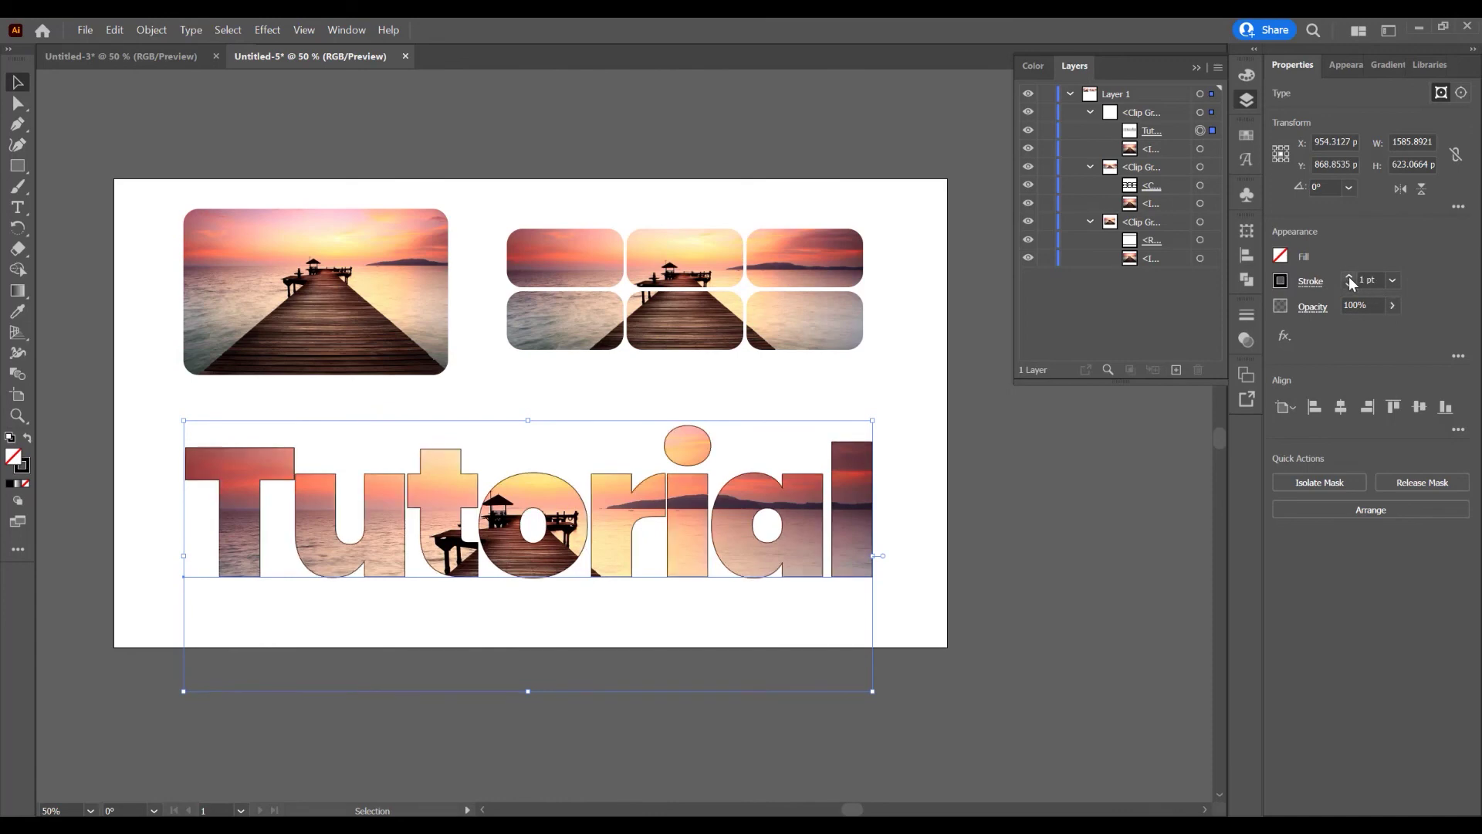
{"action": "left_click", "coordinate": [1059, 559]}
{"action": "left_click_drag", "start_coordinate": [758, 612], "coordinate": [792, 621]}
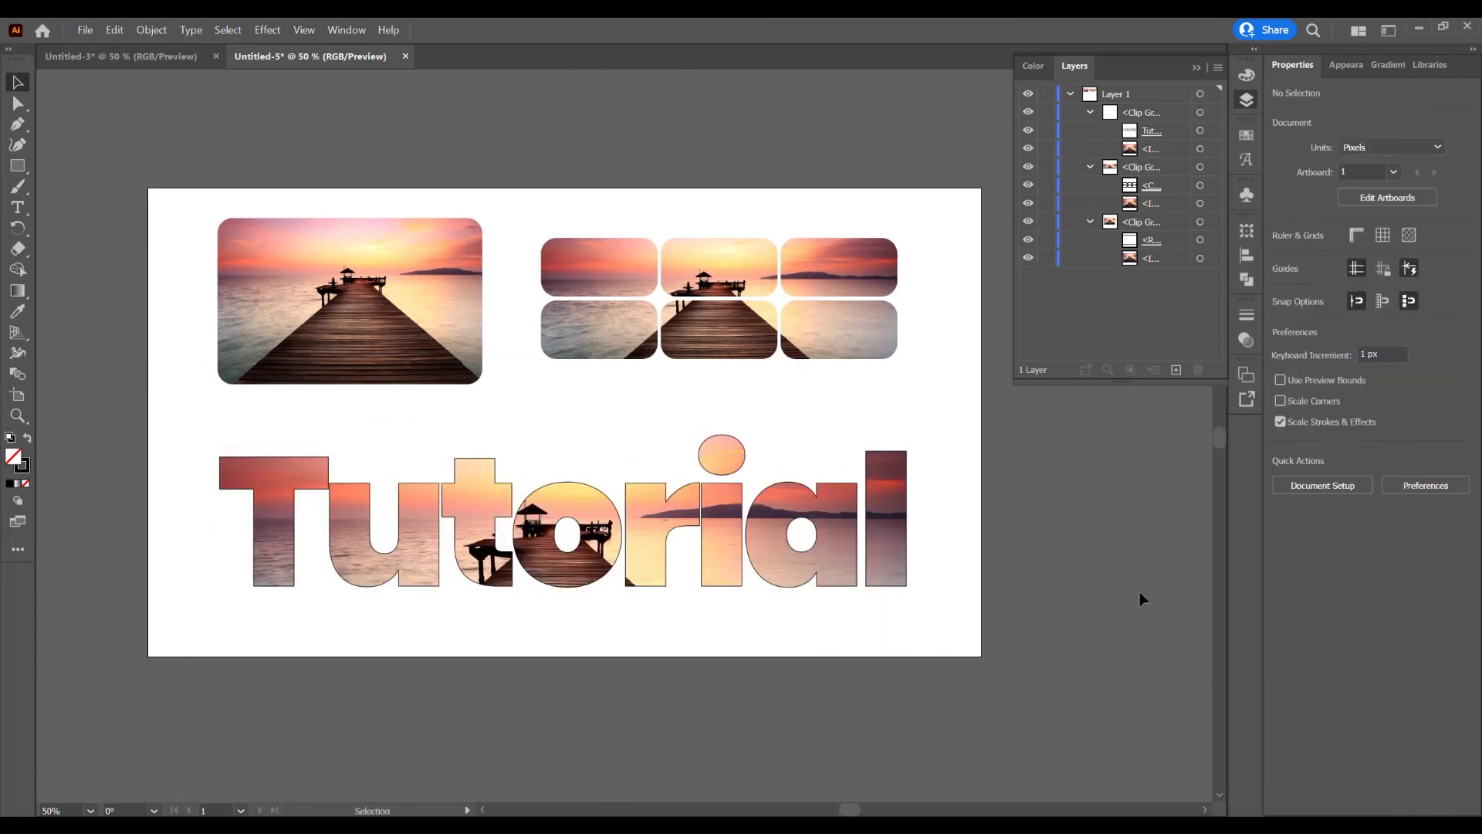